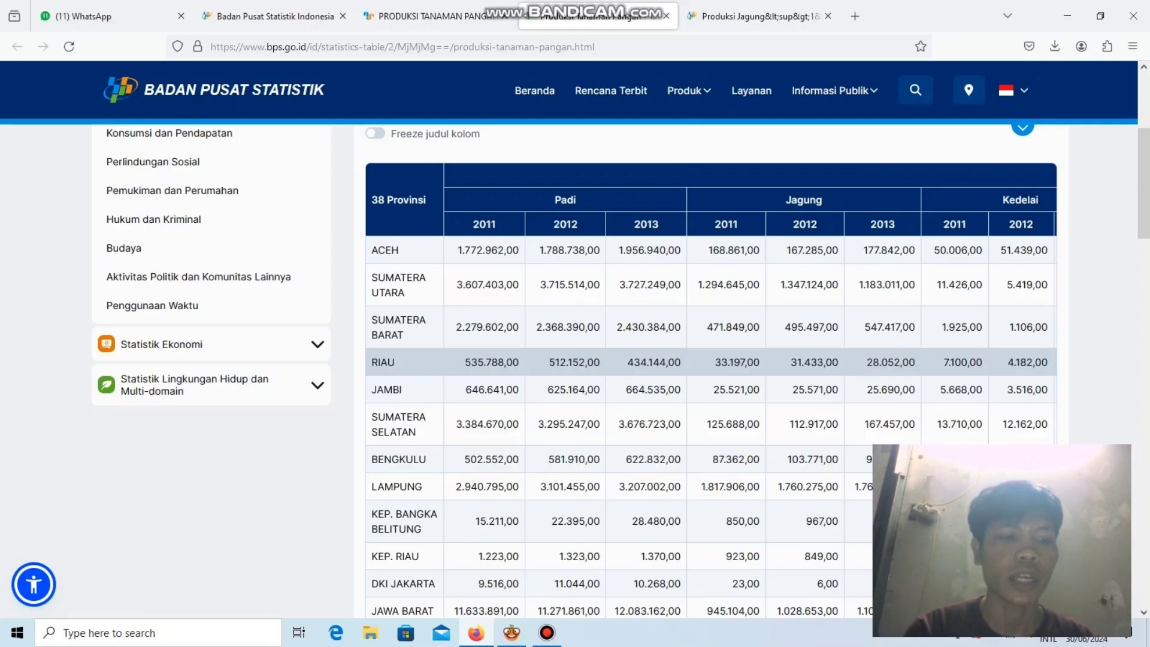
# Examine the 2011-2013 food crop production table by province, particularly the Kacang tanah columns.
pyautogui.scroll(5, 711, 359)
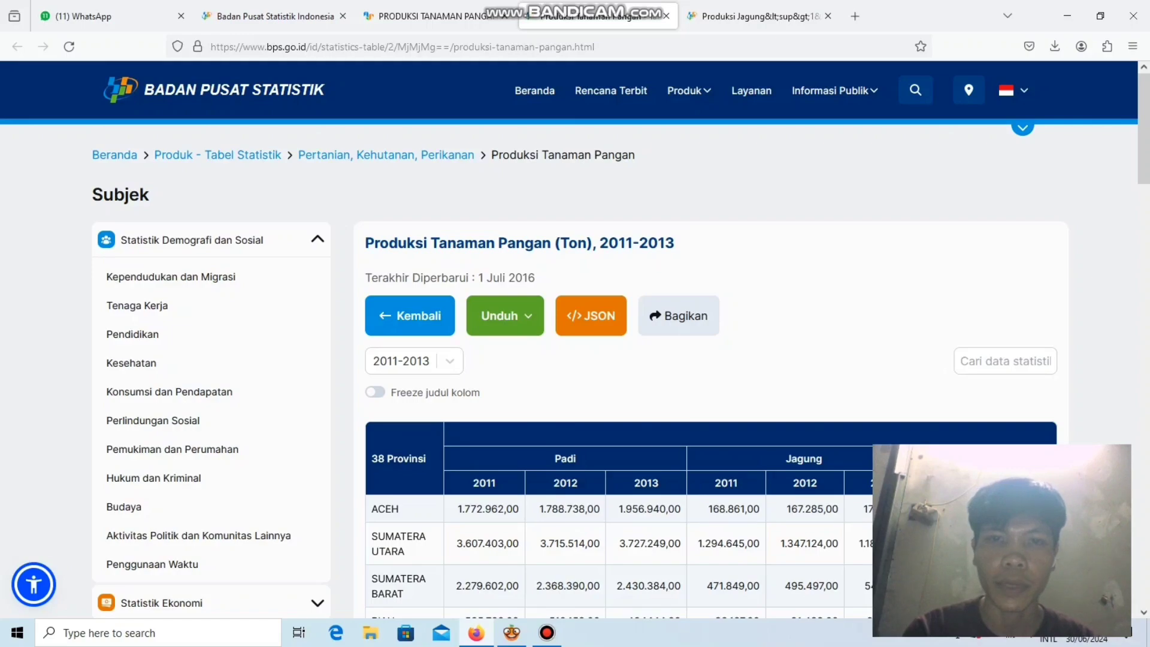
pyautogui.scroll(-6, 711, 359)
pyautogui.scroll(1, 711, 420)
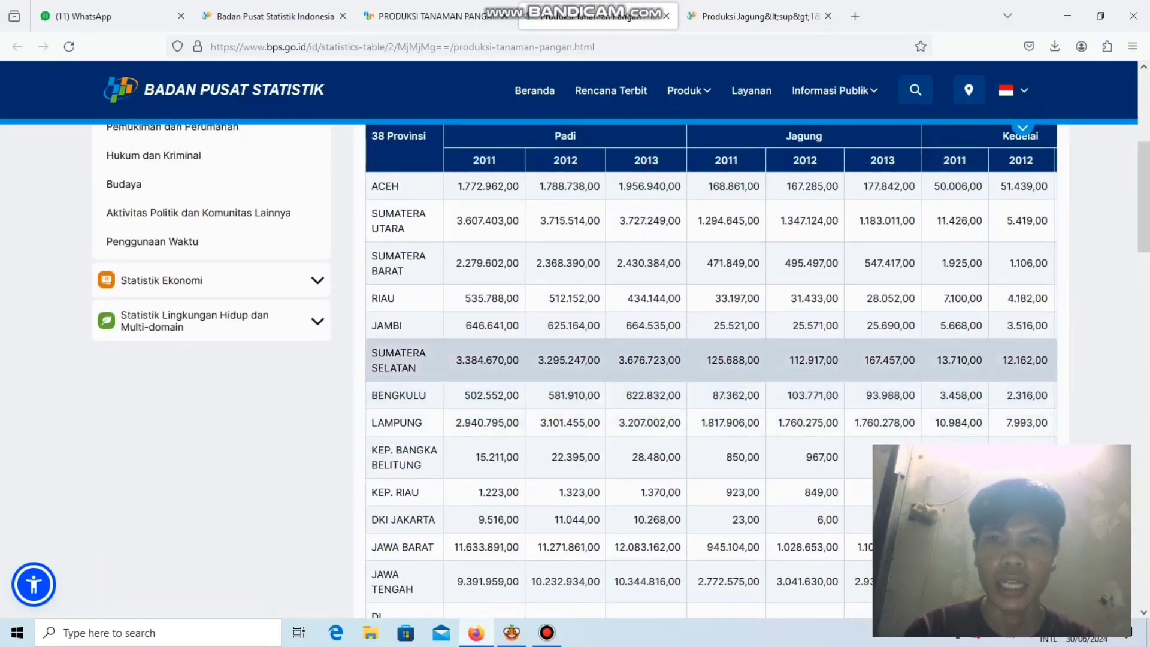
pyautogui.scroll(-1, 711, 276)
pyautogui.scroll(5, 710, 282)
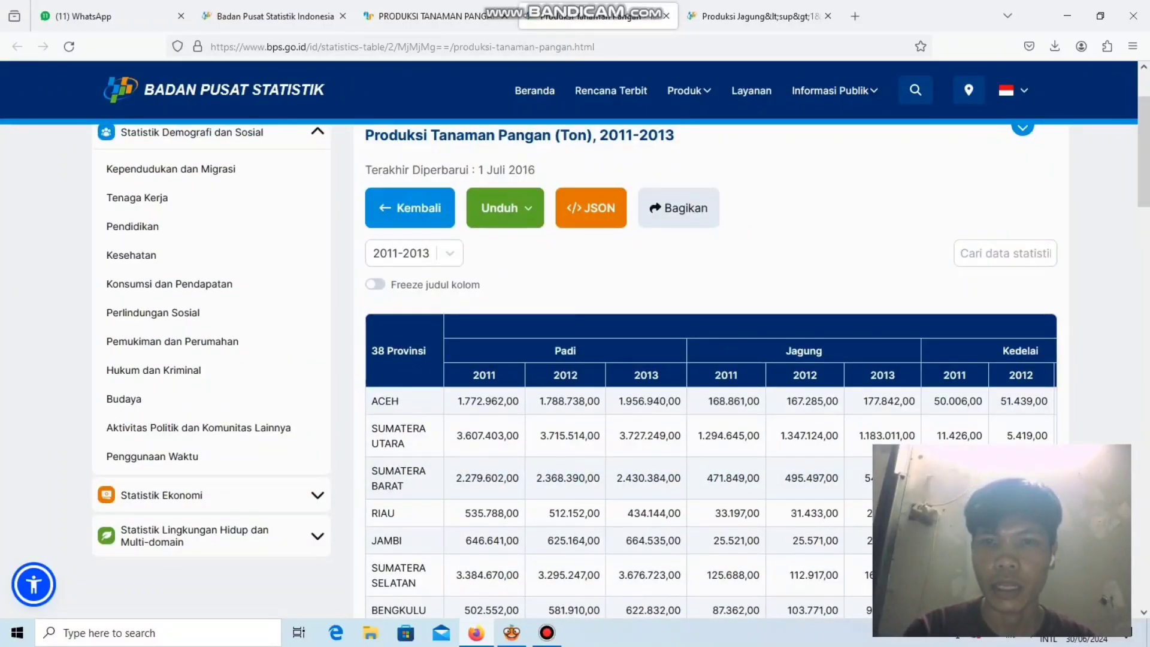
pyautogui.hscroll(5, 711, 467)
pyautogui.hscroll(-5, 711, 467)
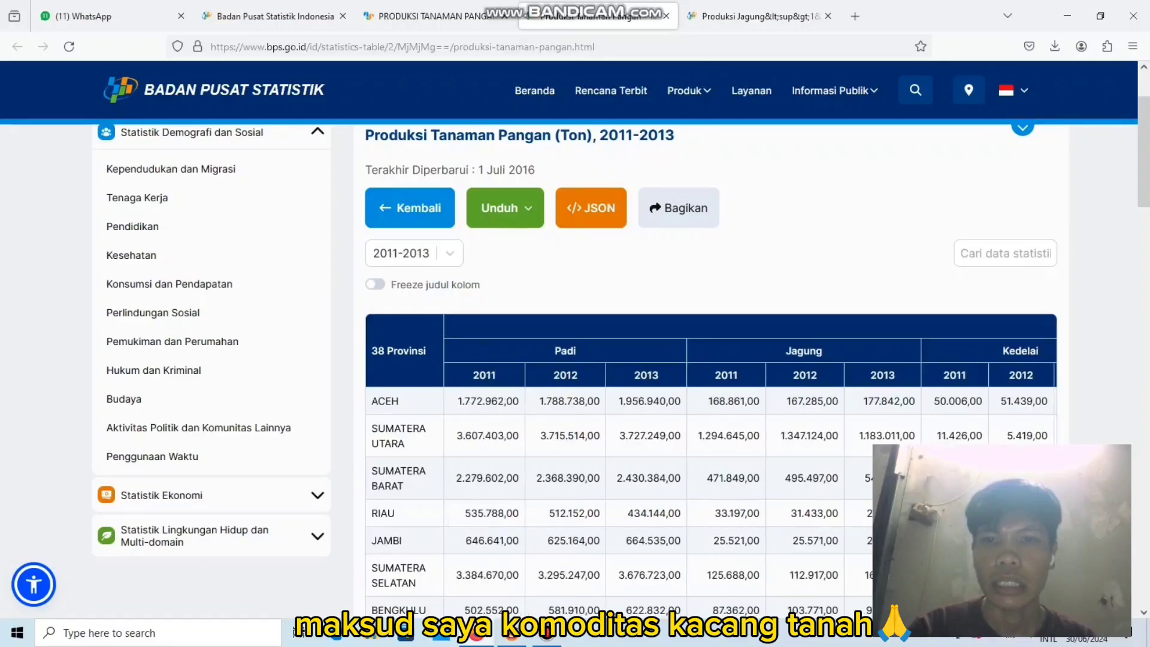
pyautogui.hscroll(5, 711, 467)
pyautogui.hscroll(3, 710, 467)
pyautogui.hscroll(-5, 711, 467)
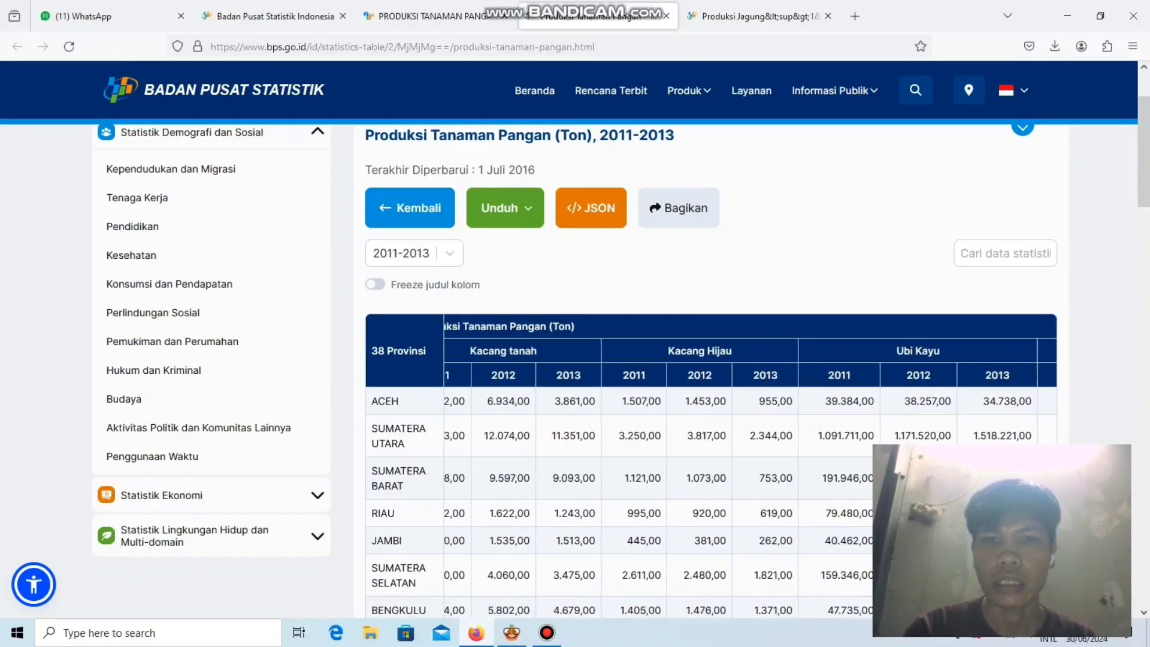
pyautogui.hscroll(5, 711, 467)
pyautogui.hscroll(1, 710, 467)
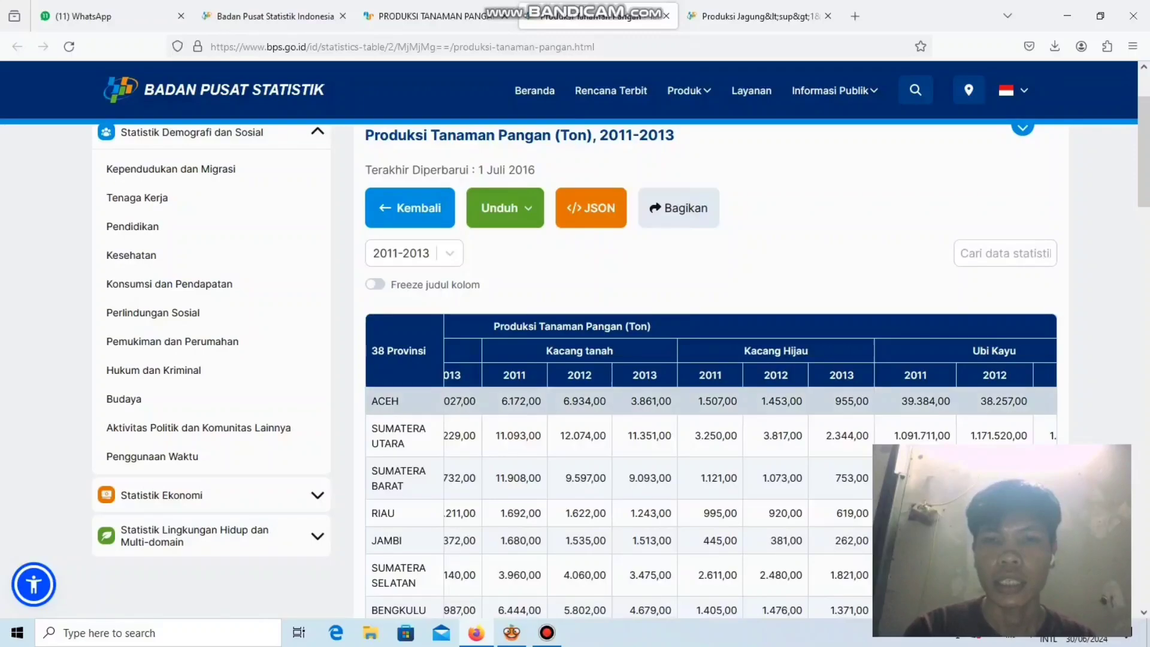
pyautogui.scroll(-3, 711, 360)
pyautogui.scroll(1, 711, 409)
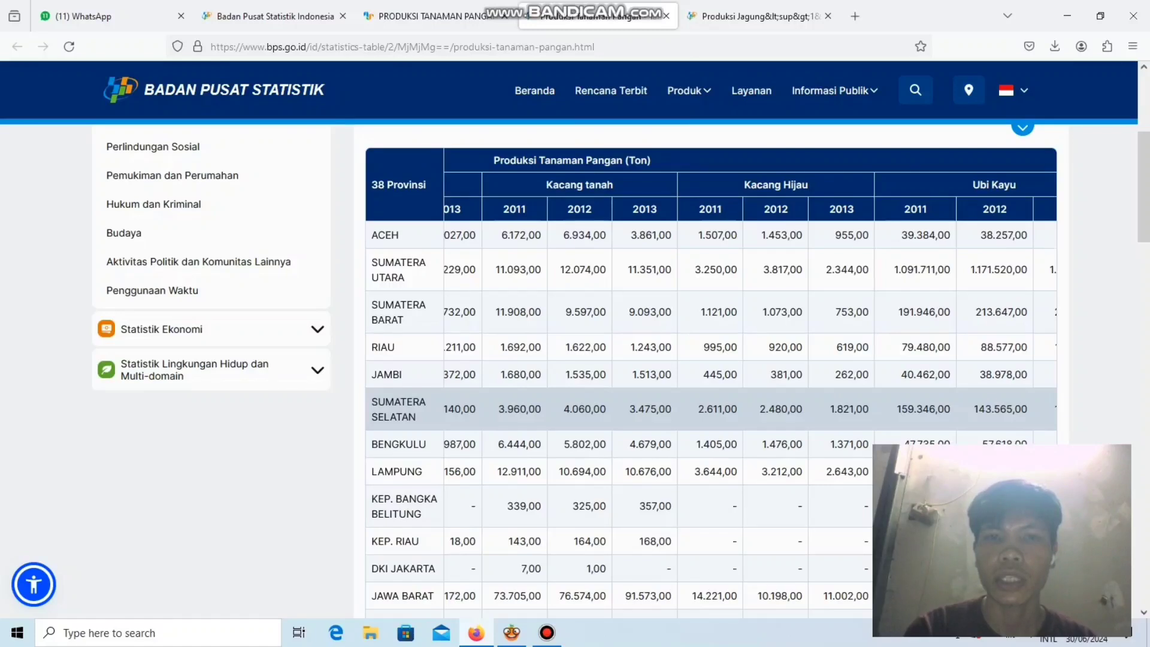
pyautogui.hscroll(-2, 711, 409)
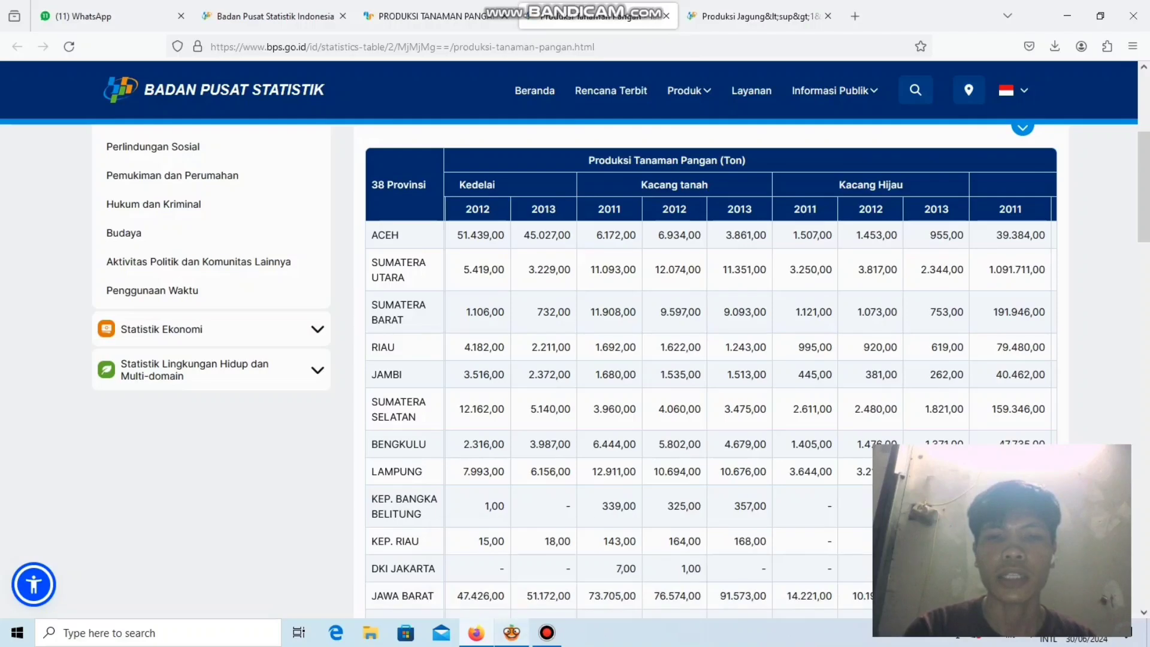
# Switch to Orange, place a File widget on the empty canvas and open its settings.
pyautogui.click(511, 633)
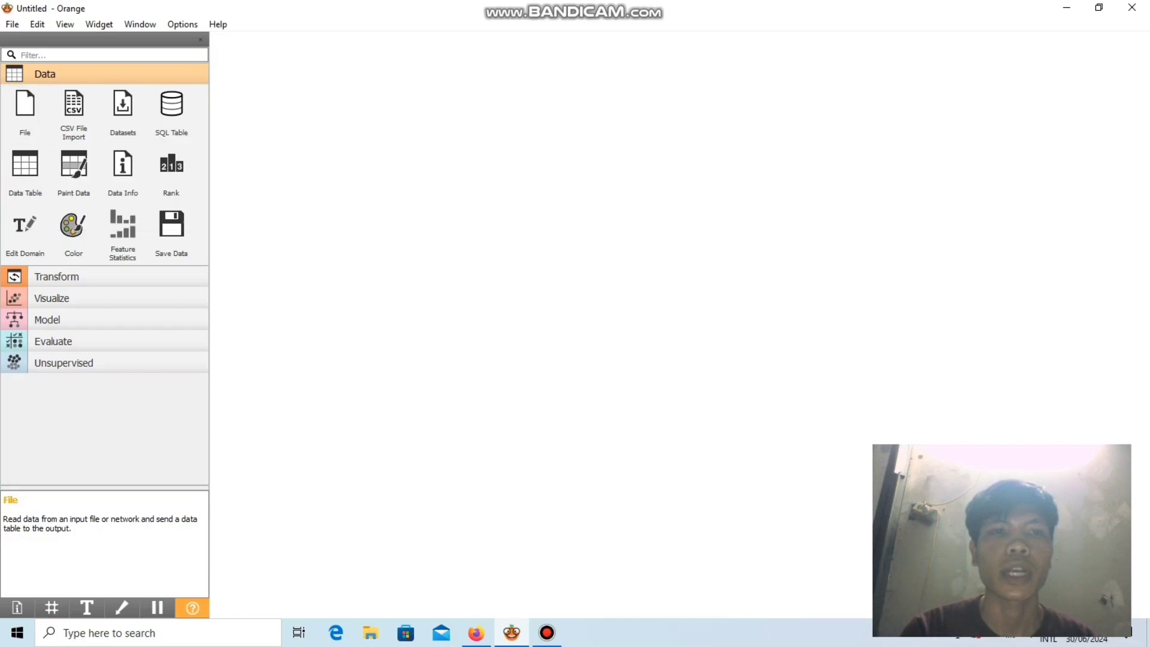
pyautogui.moveTo(25, 112); pyautogui.dragTo(250, 286)
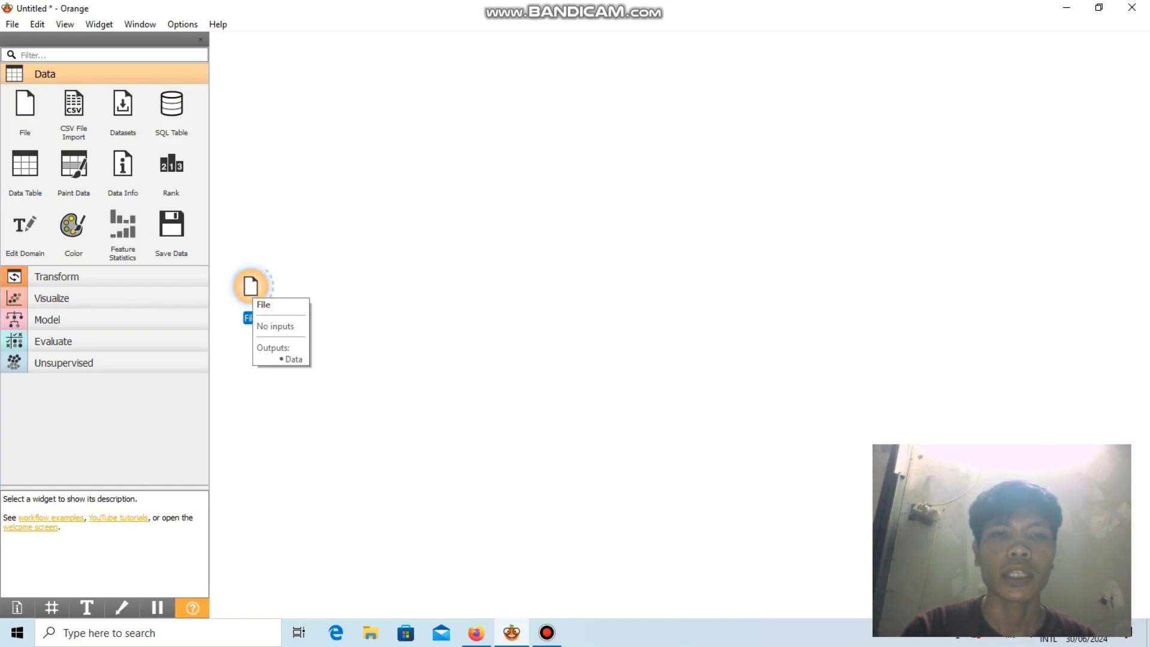
pyautogui.doubleClick(250, 287)
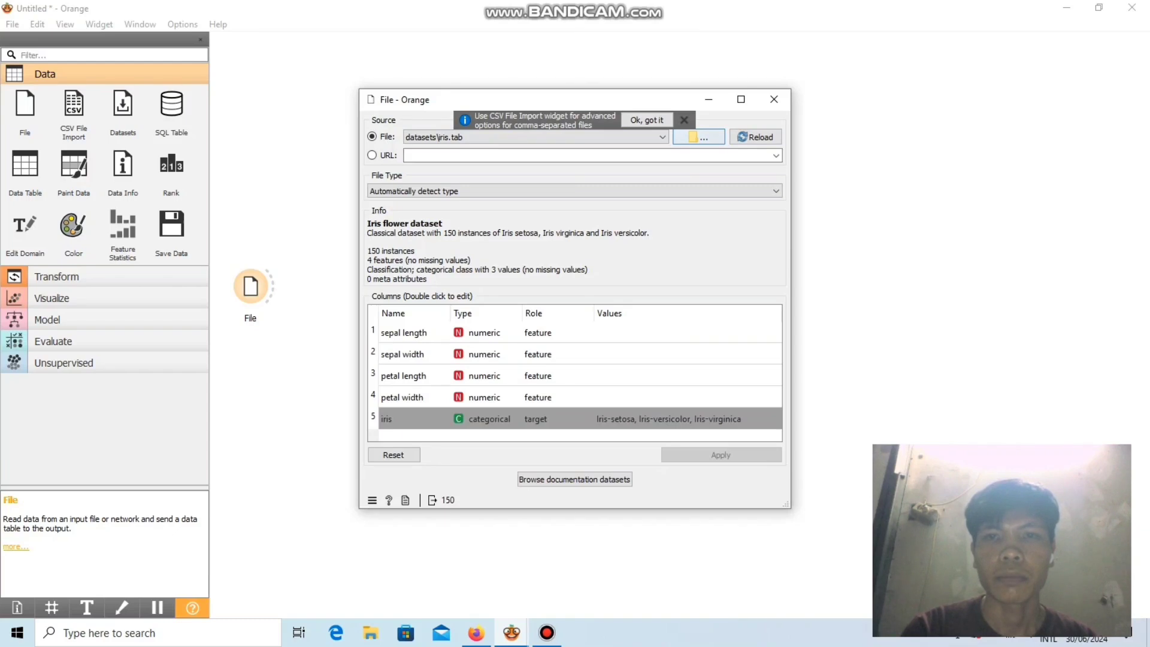
# Dismiss the CSV import hint and load the kacang tanah Excel file from the Downloads folder as the data source.
pyautogui.click(684, 120)
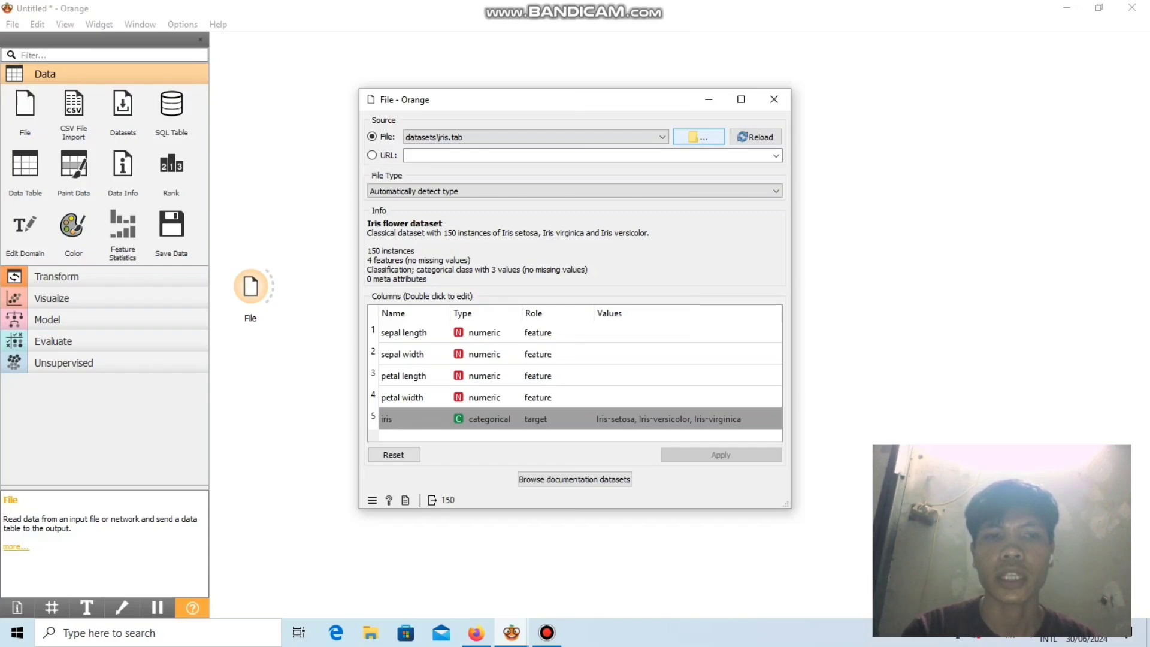
pyautogui.click(698, 136)
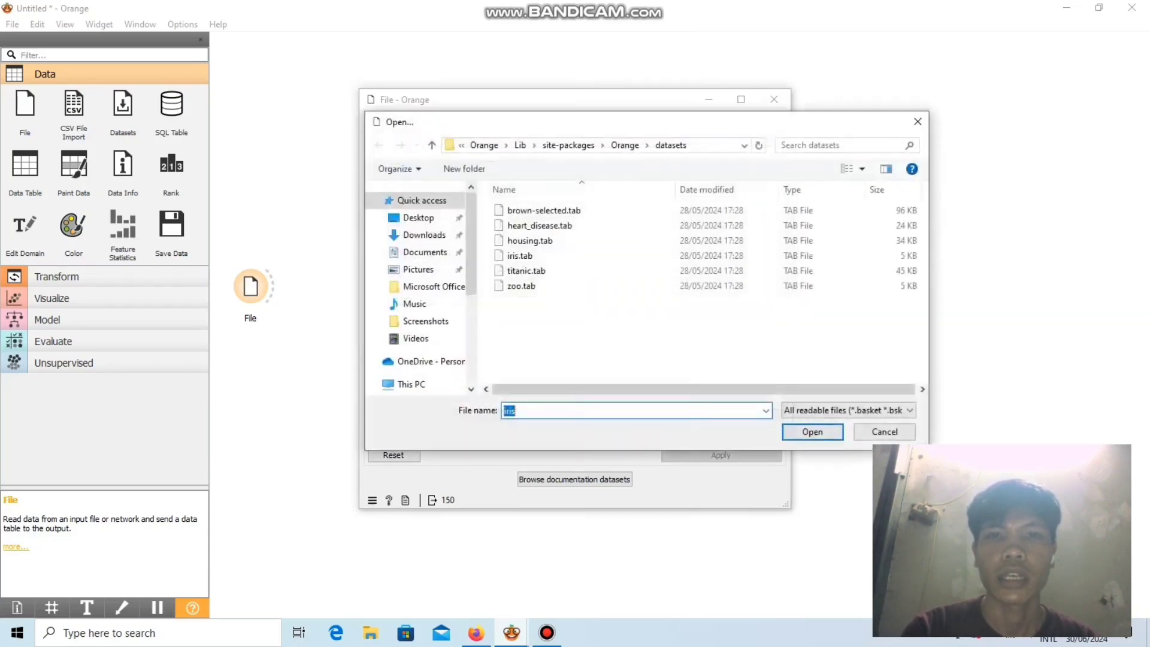
pyautogui.click(424, 235)
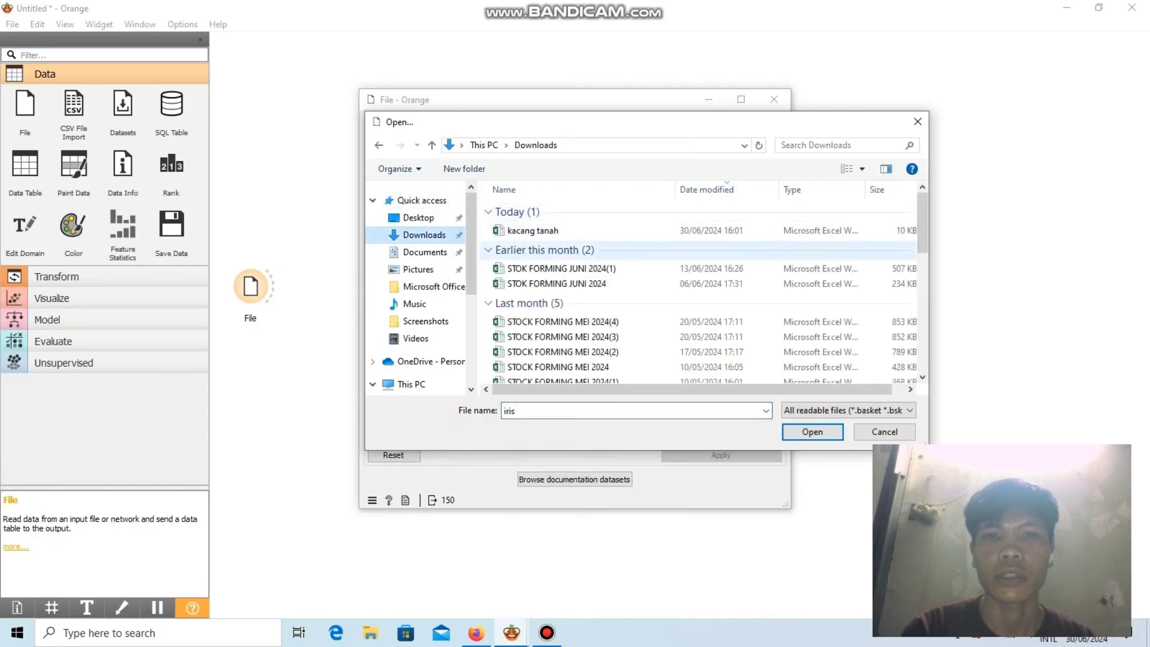
pyautogui.doubleClick(606, 232)
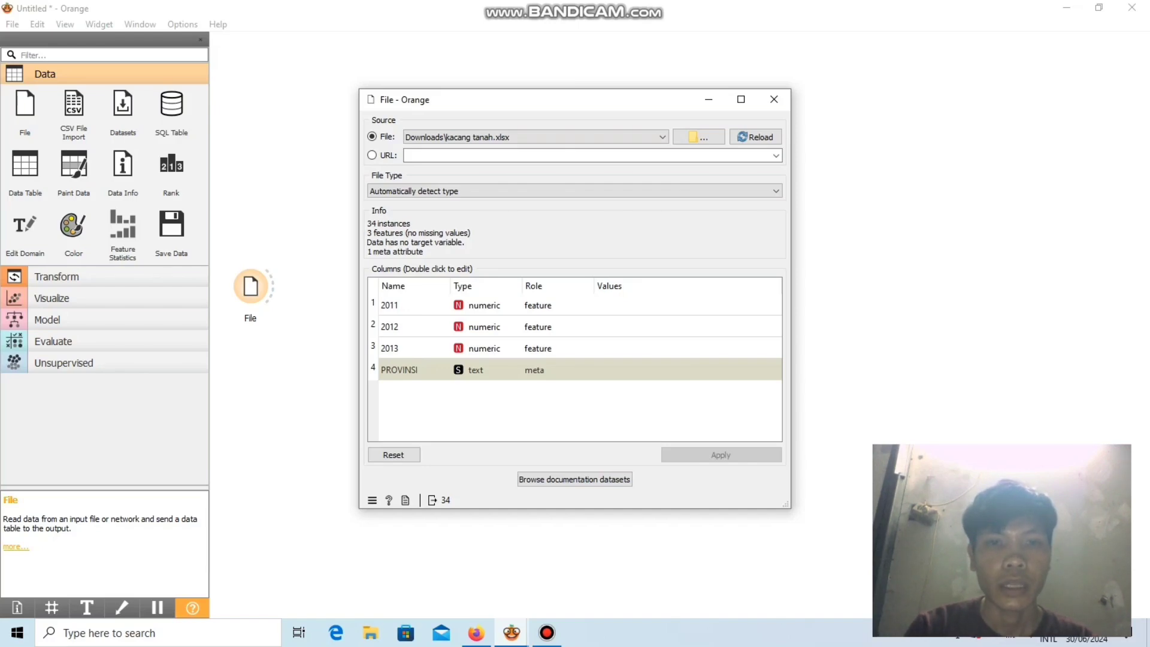
# Set the PROVINSI column's type to categorical and its role to feature, then apply the changes and close the File settings.
pyautogui.doubleClick(486, 370)
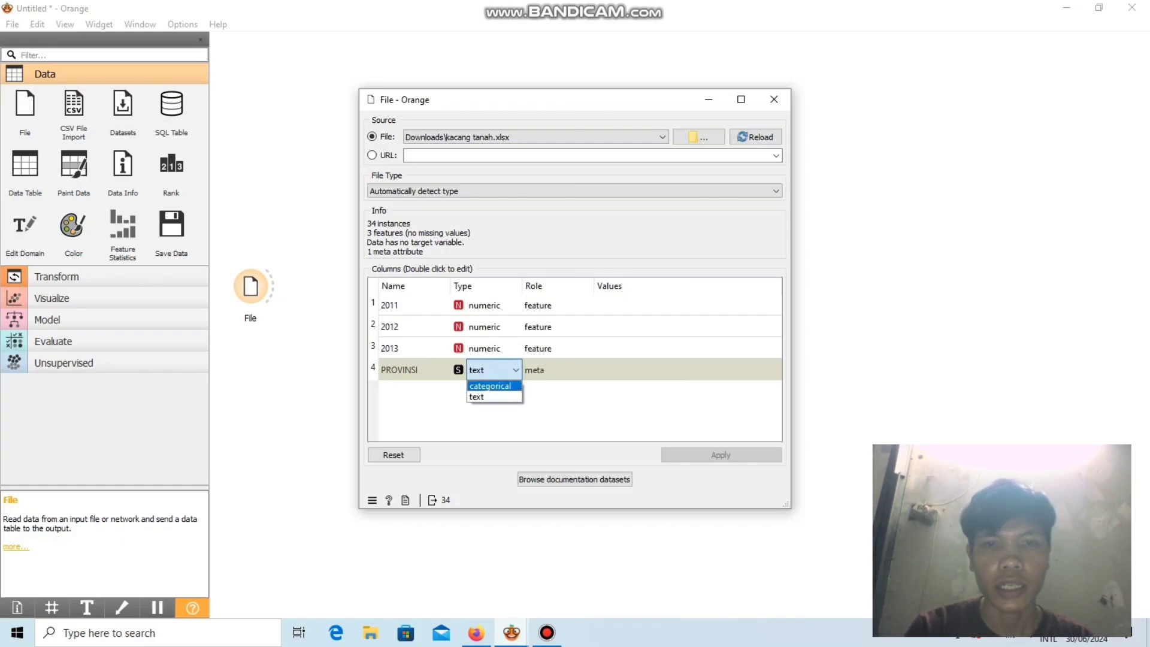
pyautogui.click(491, 386)
pyautogui.doubleClick(486, 370)
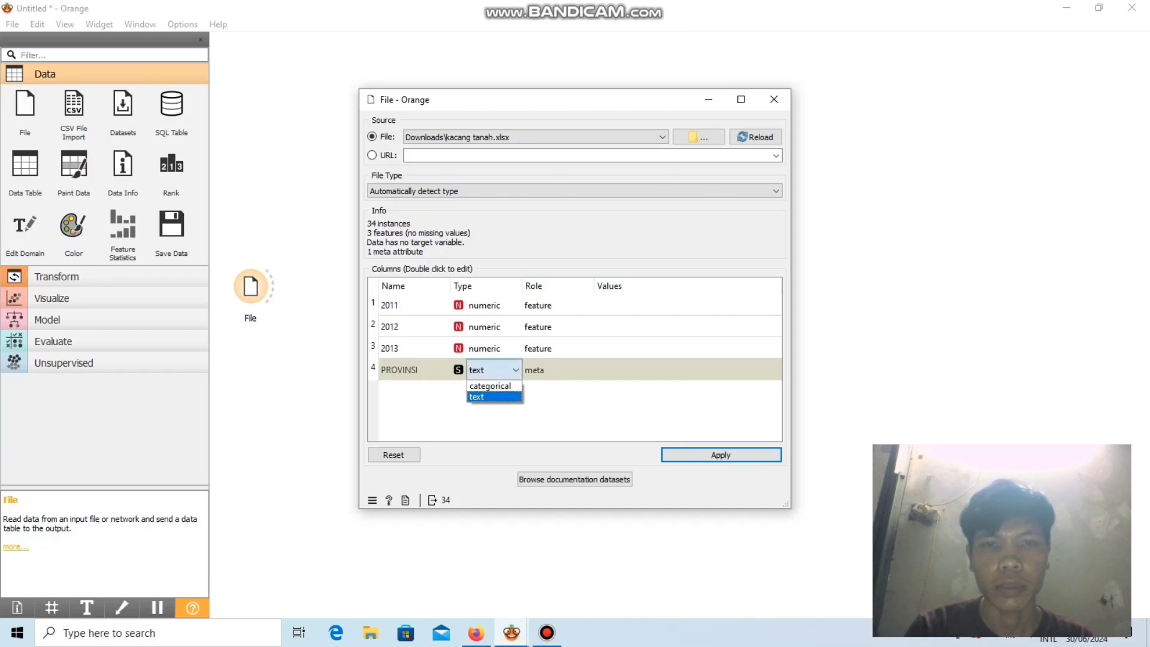
pyautogui.click(490, 386)
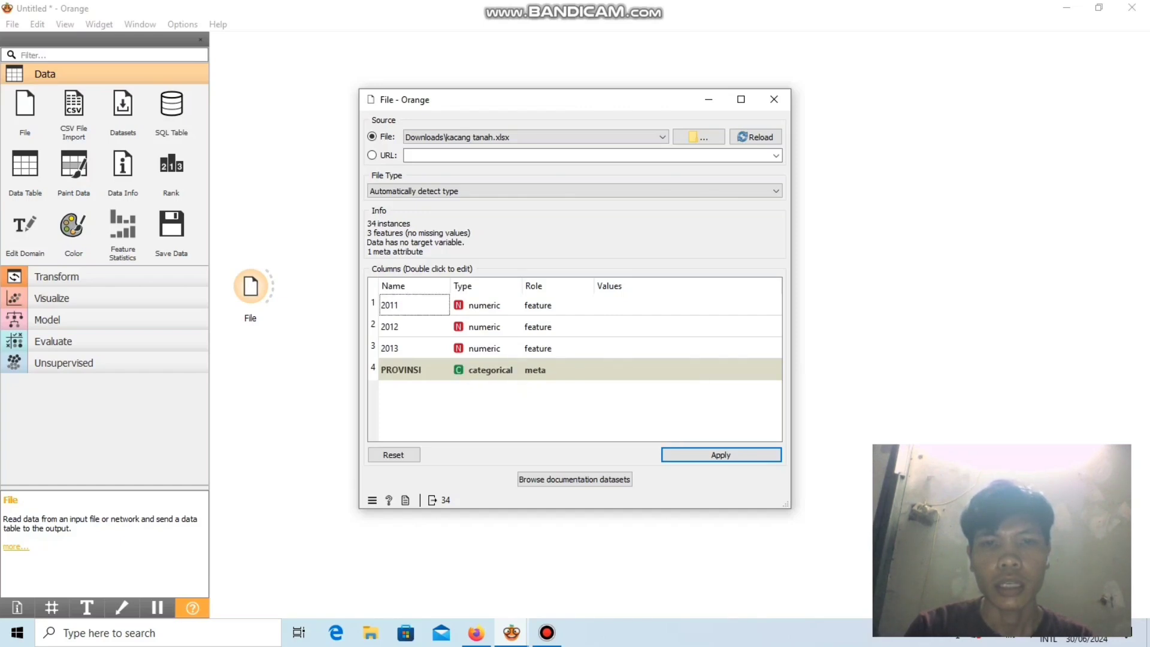
pyautogui.doubleClick(536, 370)
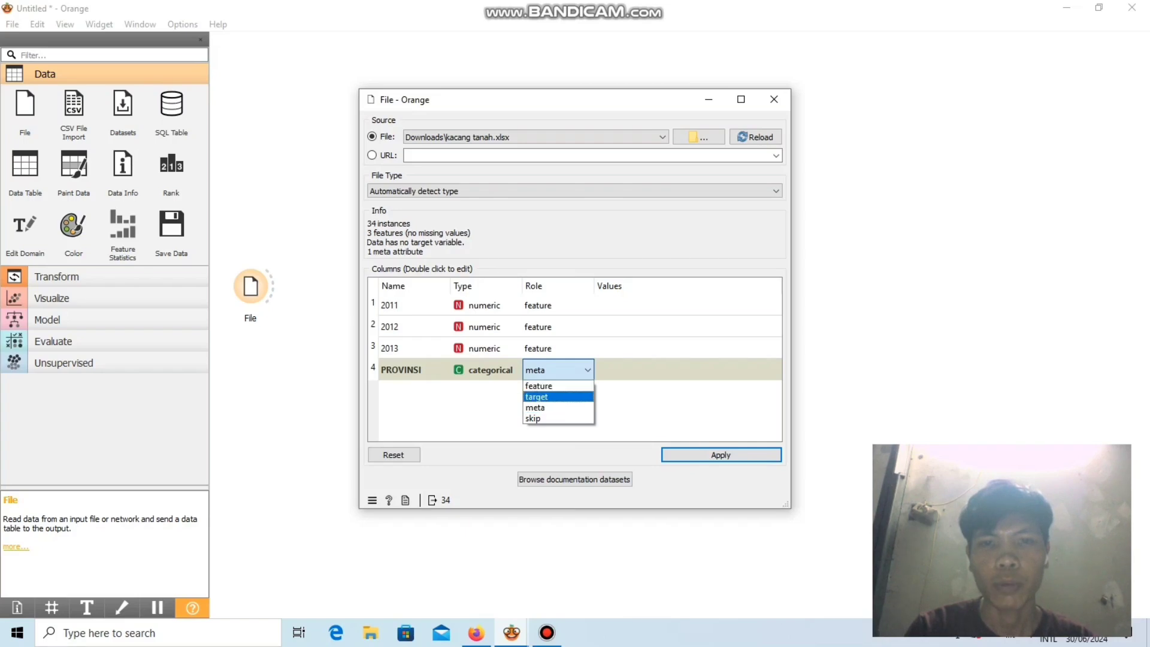
pyautogui.click(539, 386)
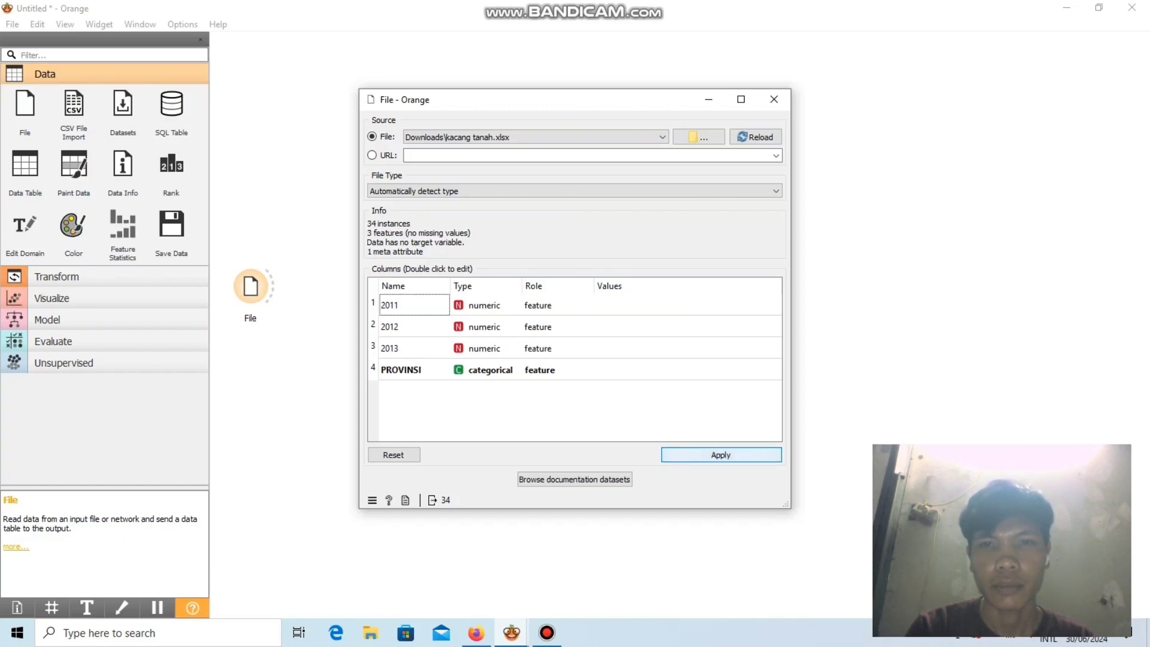
pyautogui.click(720, 454)
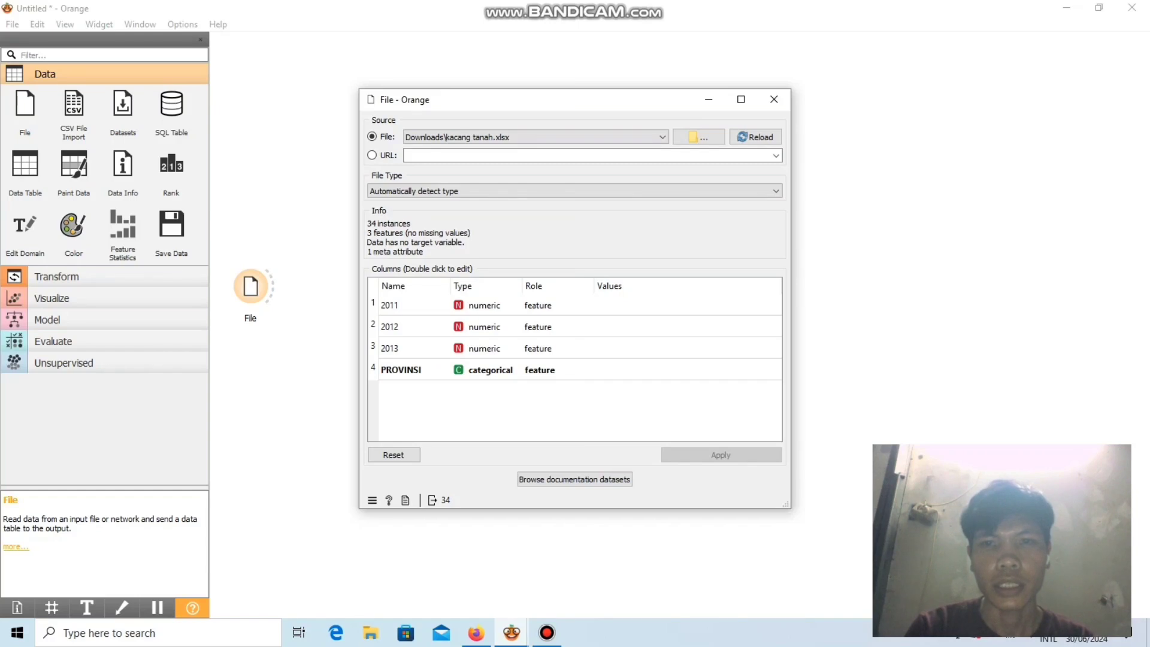
pyautogui.click(773, 100)
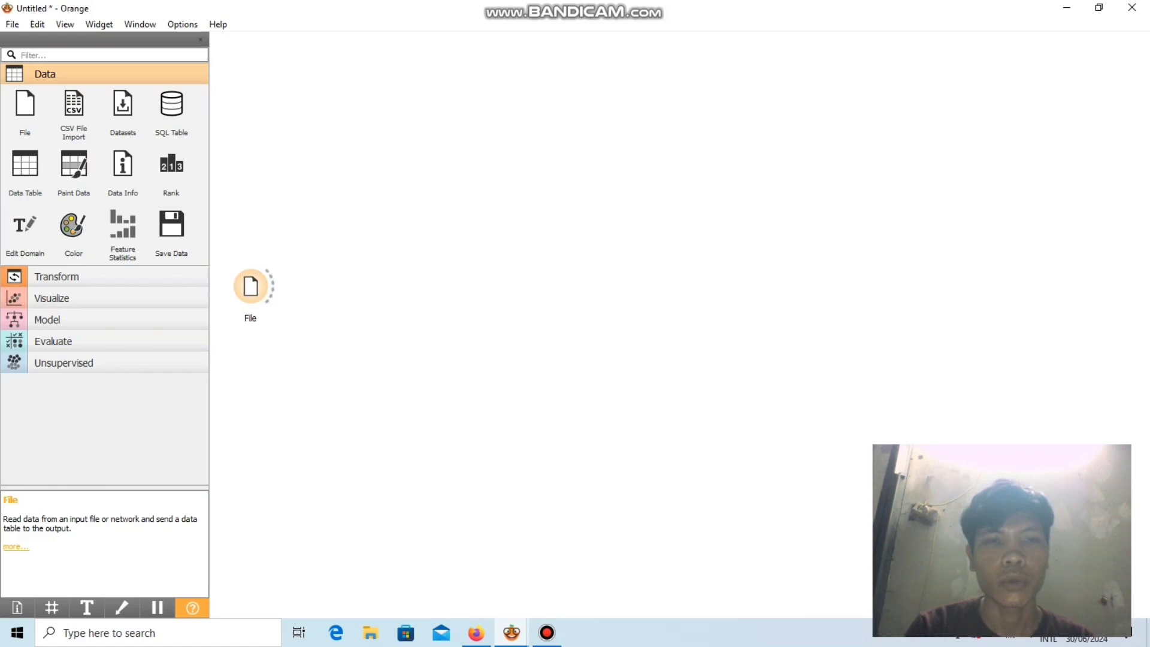
# Connect a new Data Table widget to the File widget and view the loaded records in it.
pyautogui.moveTo(270, 281); pyautogui.dragTo(317, 191)
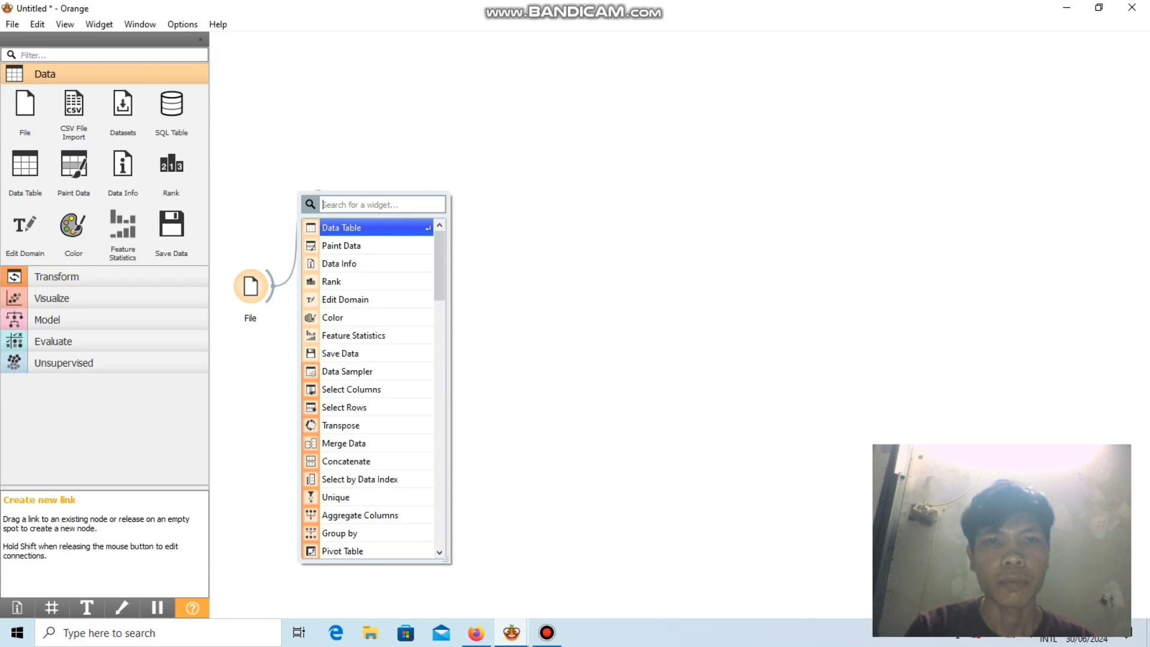
pyautogui.press('Return')
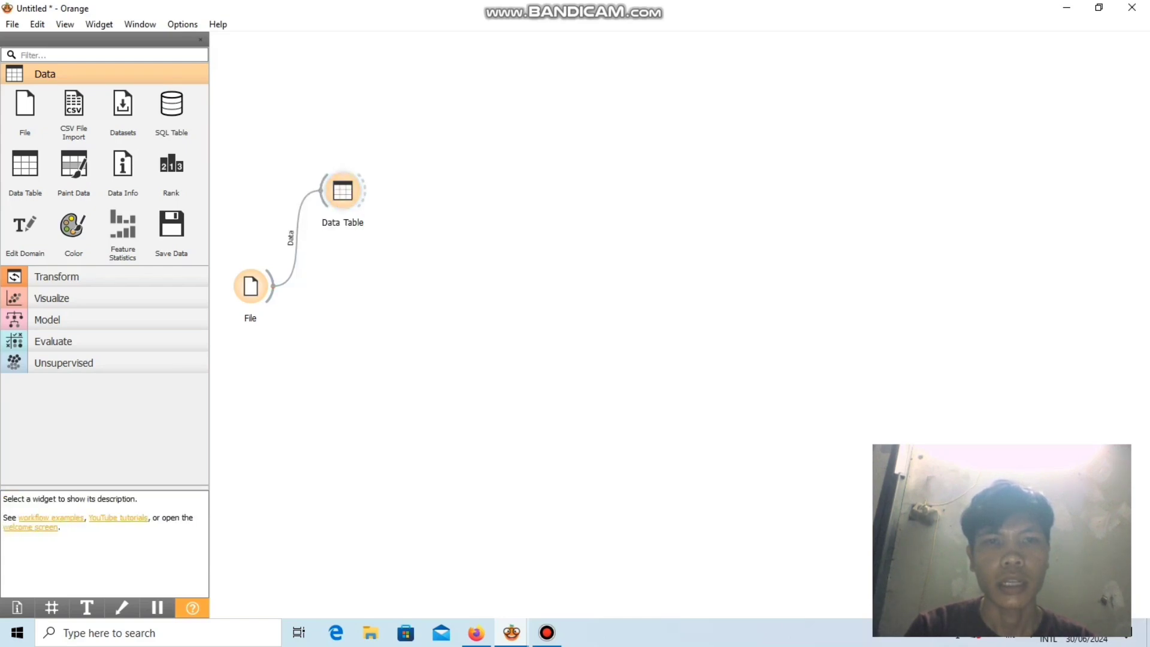
pyautogui.doubleClick(342, 190)
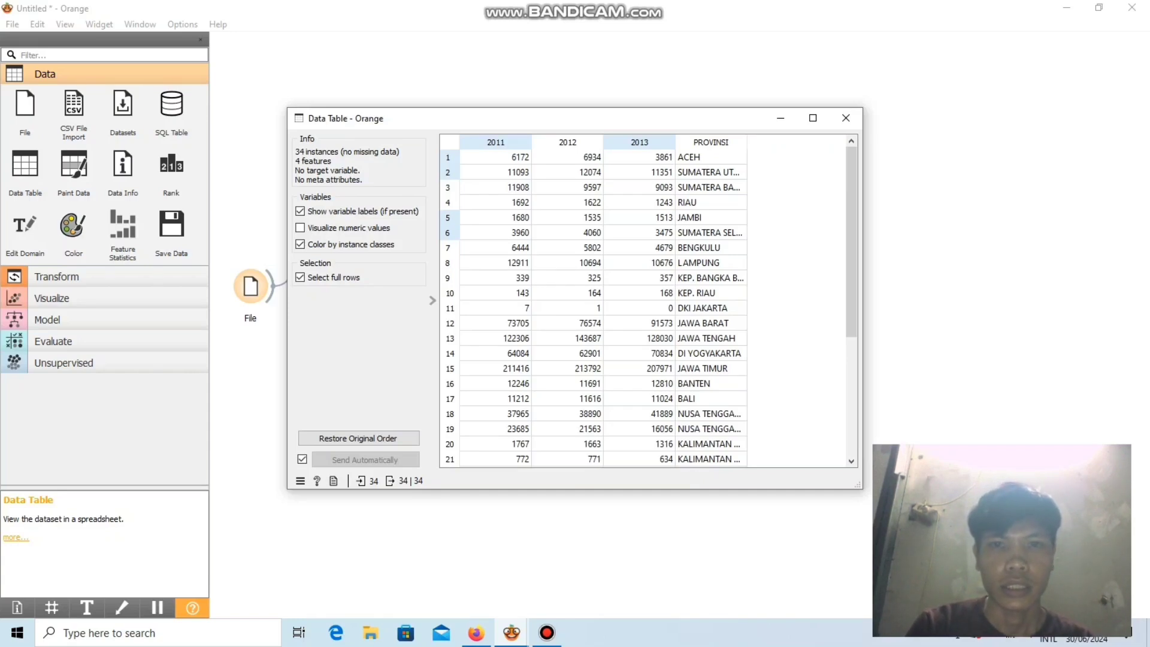
pyautogui.press('Escape')
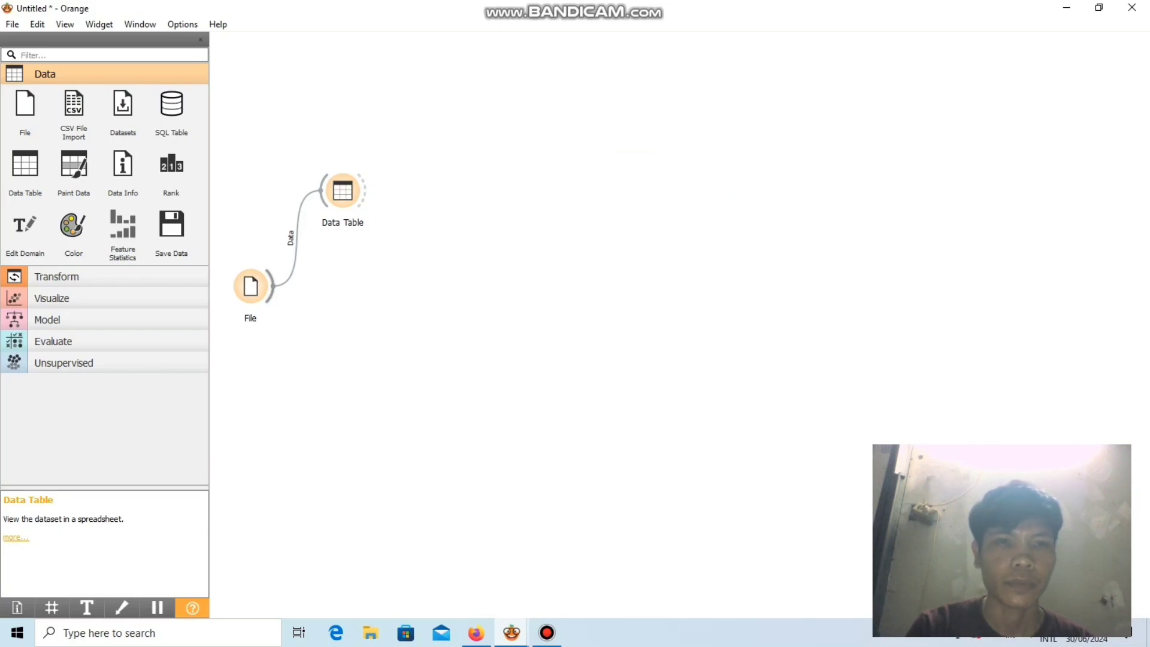
# Connect a new Preprocess widget to the File widget's output, below the Data Table.
pyautogui.moveTo(272, 286); pyautogui.dragTo(328, 336)
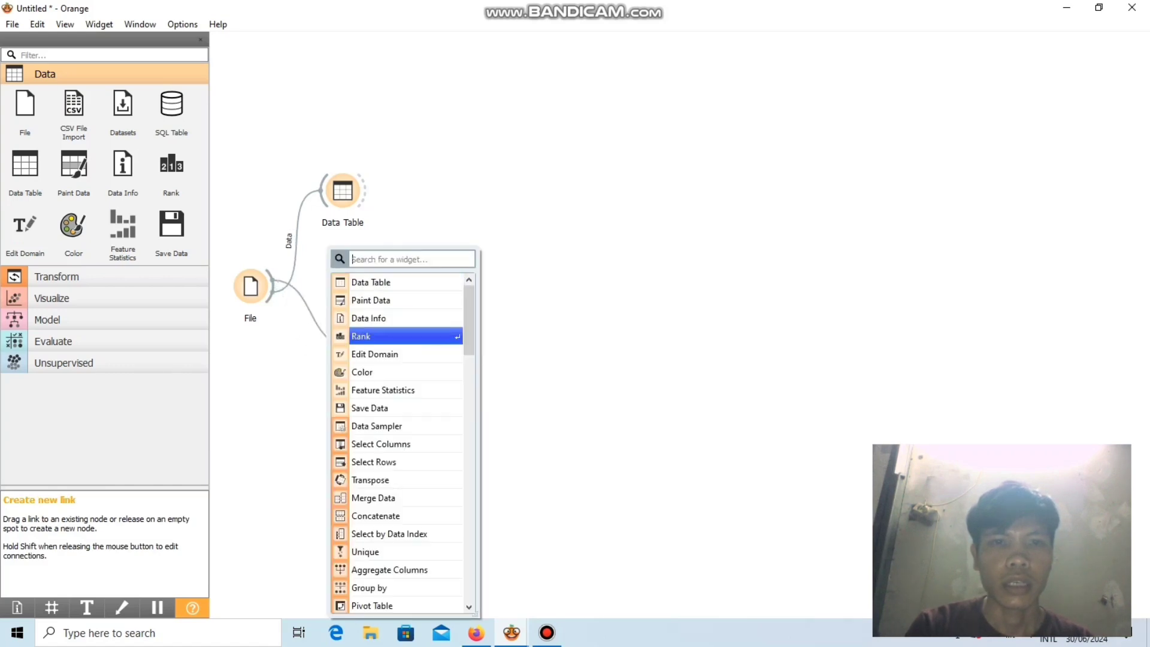
pyautogui.press('Down')
pyautogui.press('Down')
pyautogui.press('Down')
pyautogui.press('Down')
pyautogui.press('Down')
pyautogui.press('Down')
pyautogui.press('Down')
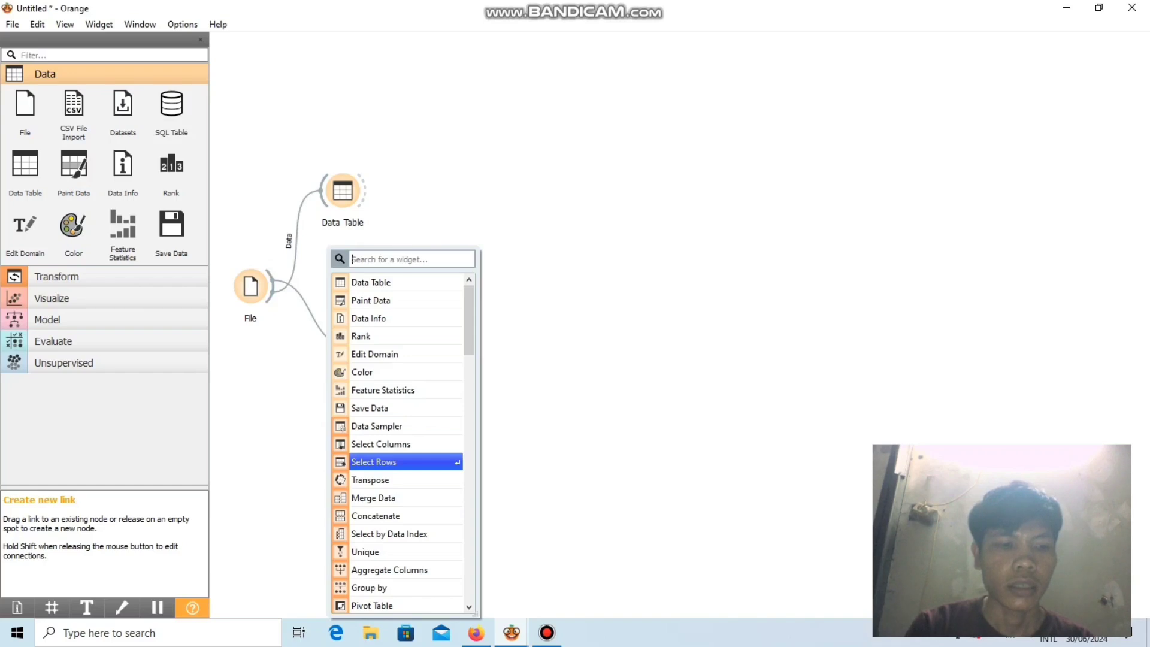
pyautogui.scroll(-4, 397, 443)
pyautogui.press('Down')
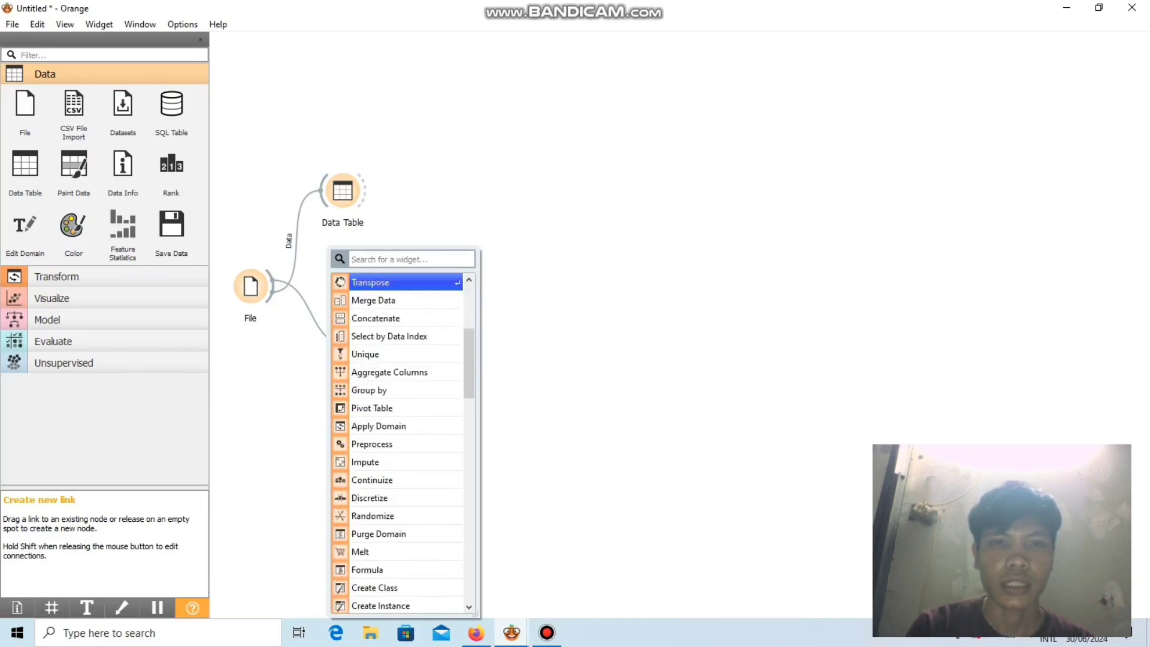
pyautogui.write('PR')
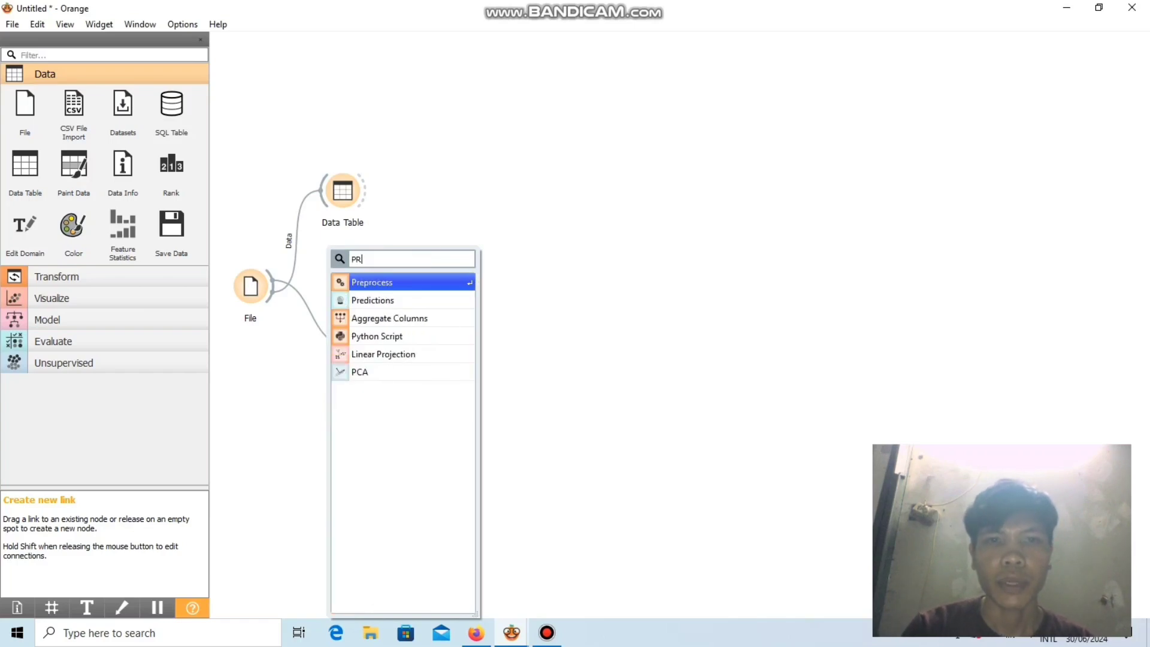
pyautogui.press('Return')
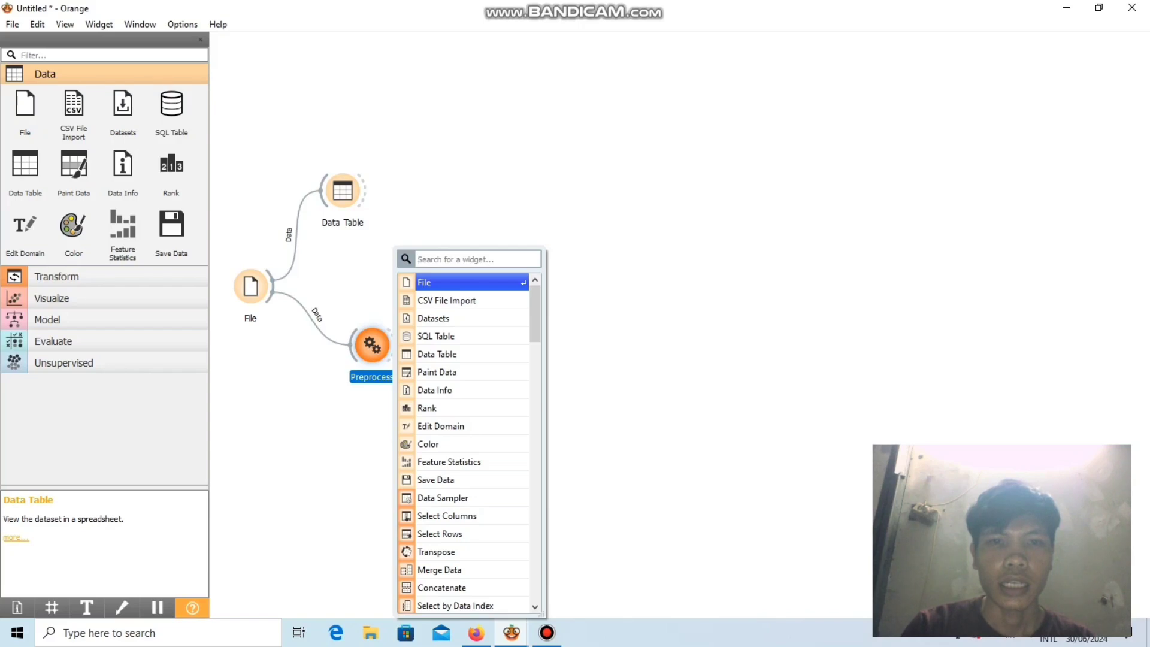
pyautogui.press('Escape')
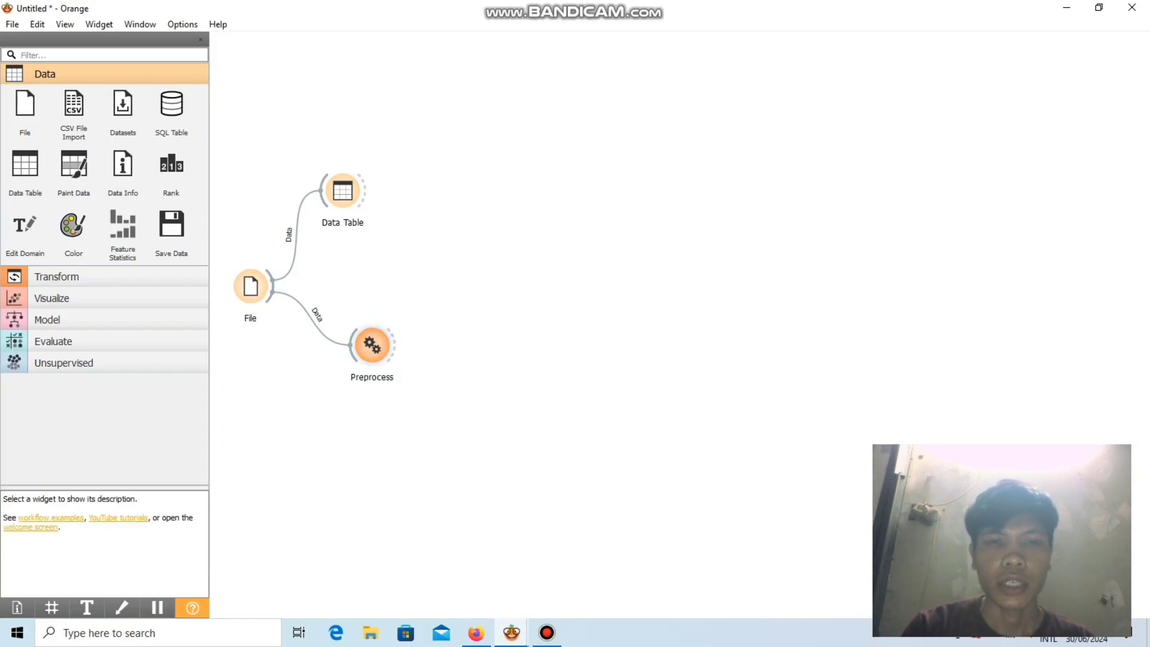
# Add the Normalize Features preprocessor to the Preprocess widget's pipeline.
pyautogui.doubleClick(372, 345)
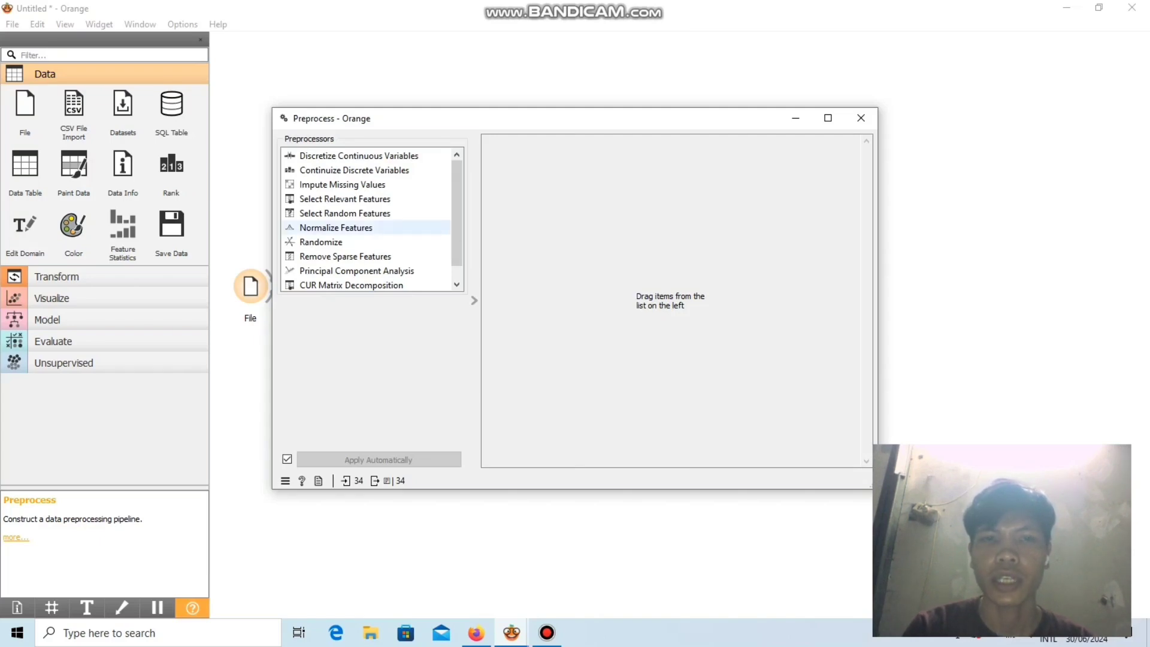
pyautogui.click(365, 227)
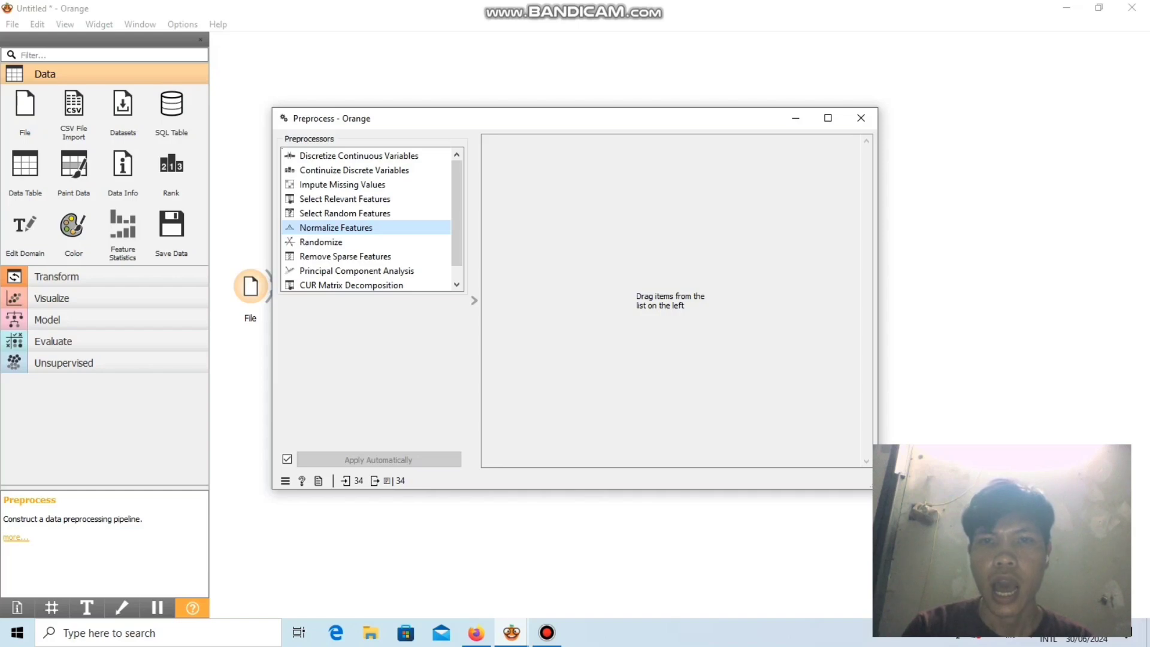
pyautogui.doubleClick(365, 227)
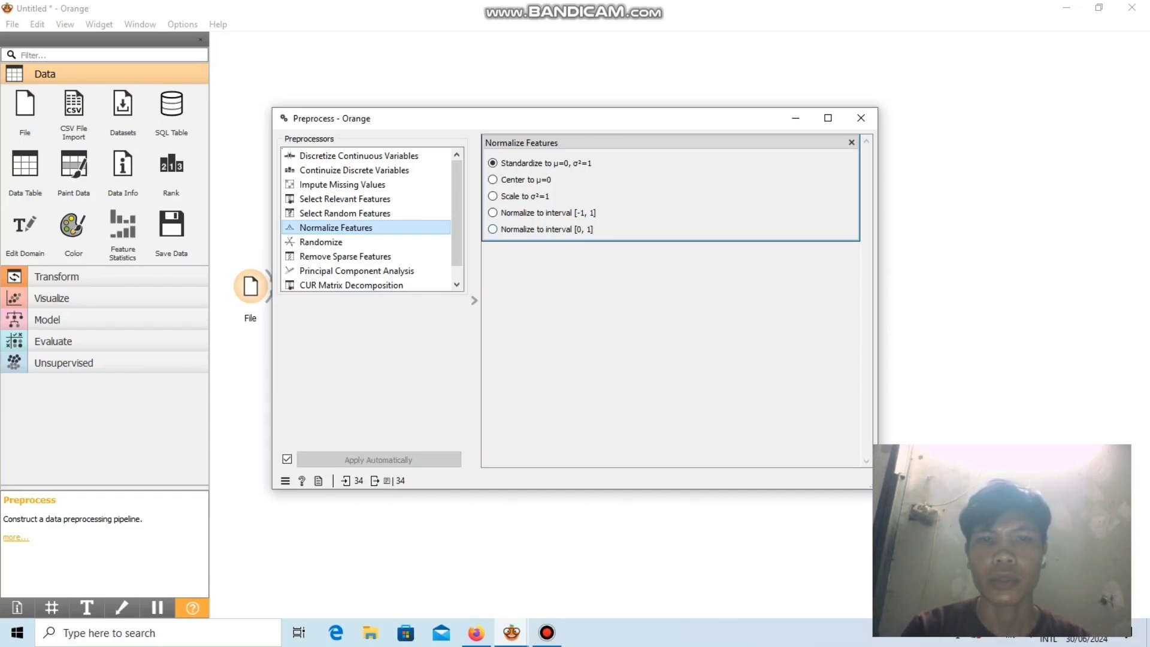
# Set the Normalize Features preprocessor to normalize to the interval [0, 1] and close the Preprocess settings.
pyautogui.click(493, 229)
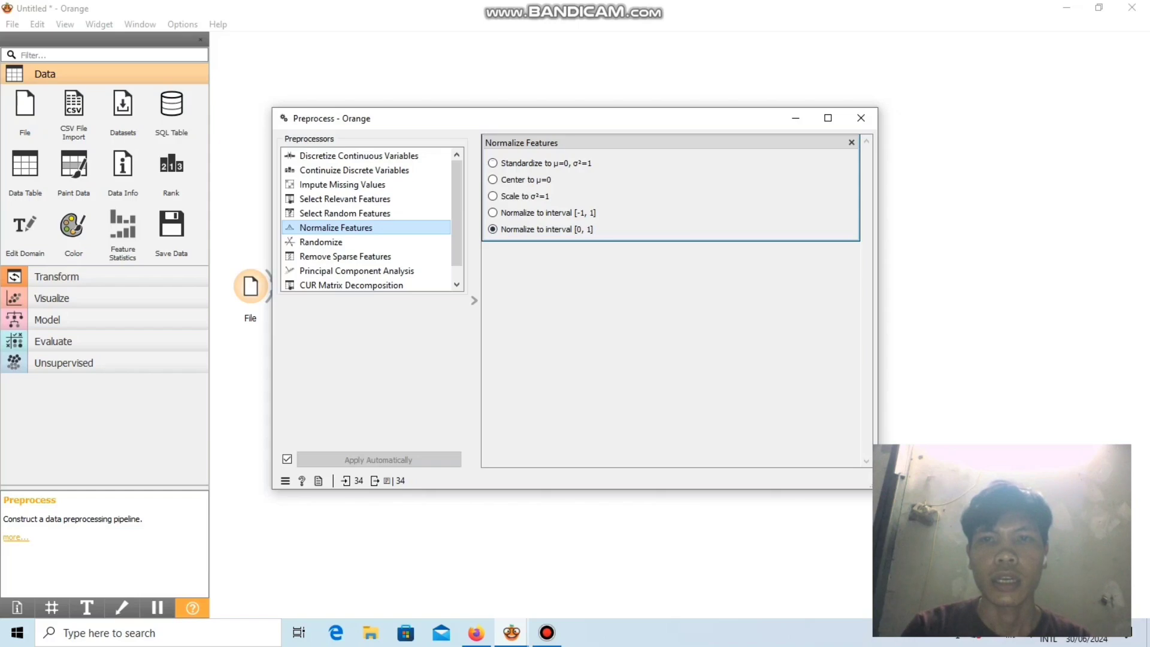
pyautogui.click(860, 118)
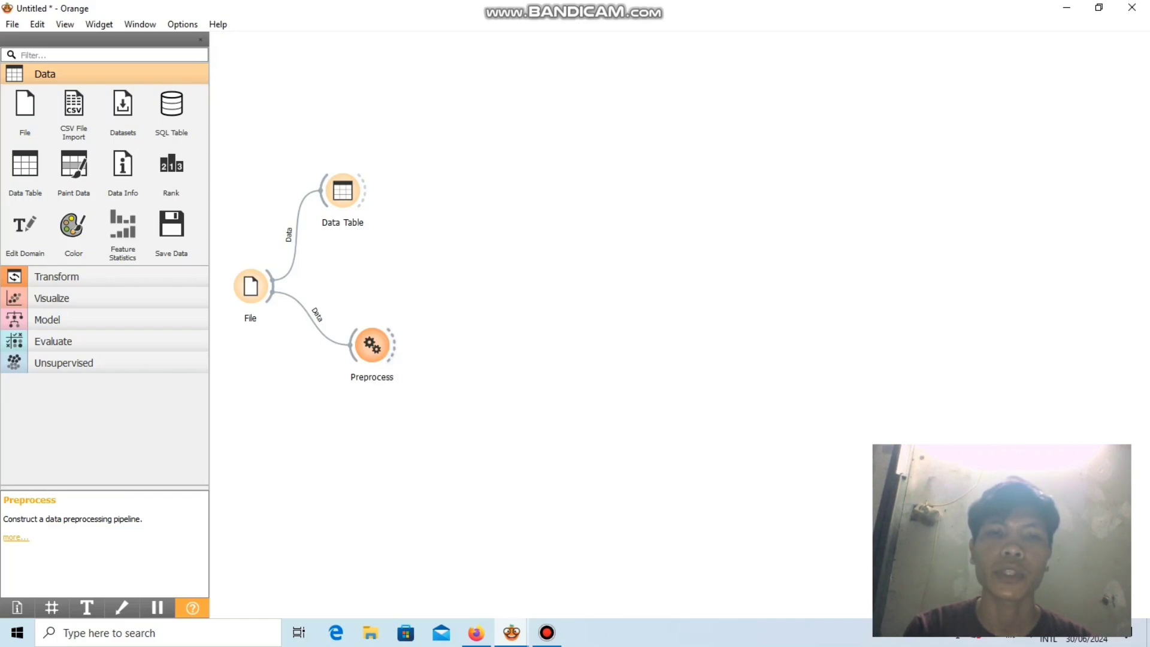
# Connect a new Data Table widget to the Preprocess widget's output and review the normalized records in it.
pyautogui.moveTo(394, 345); pyautogui.dragTo(418, 314)
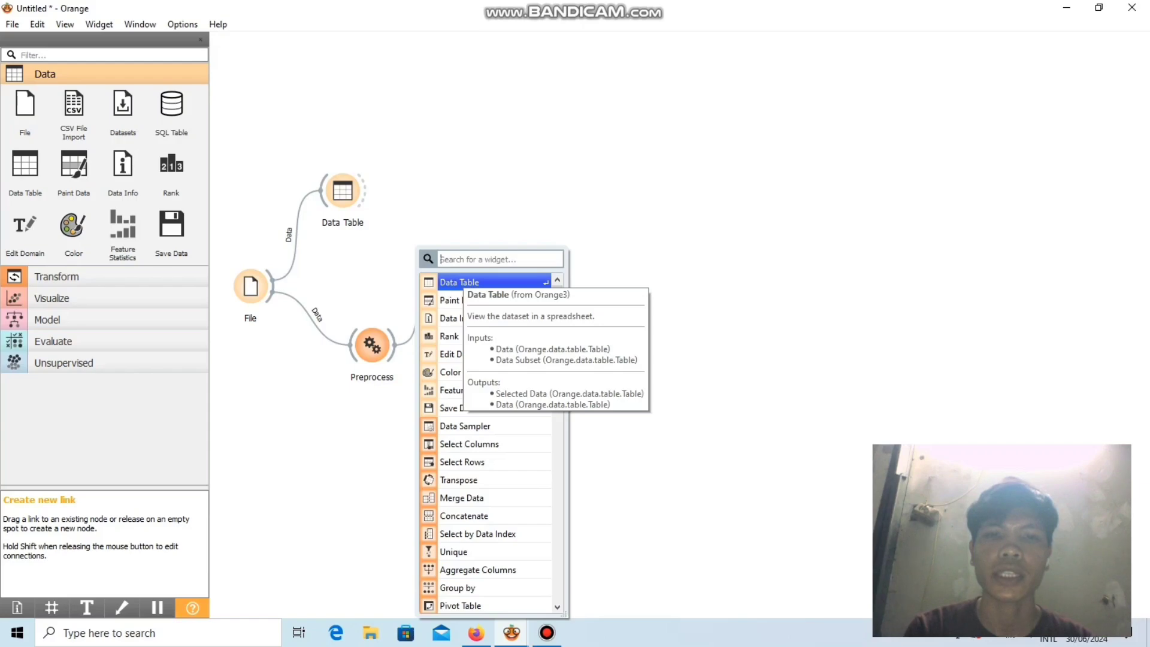
pyautogui.doubleClick(462, 280)
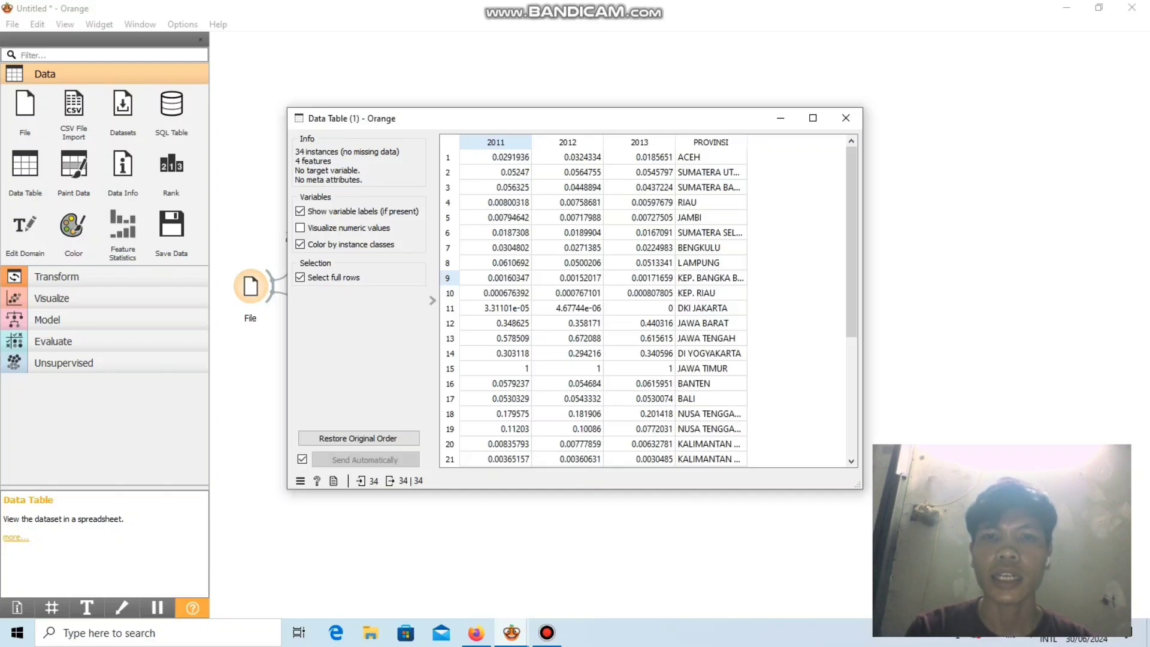
pyautogui.scroll(-1, 593, 299)
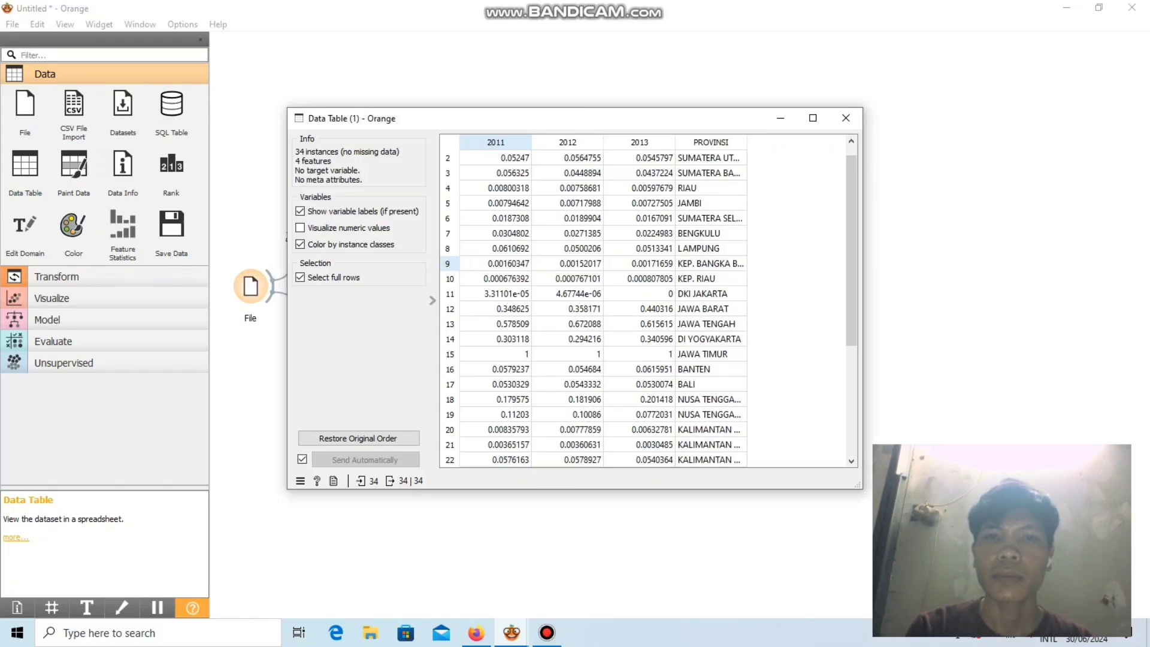
pyautogui.scroll(1, 648, 304)
pyautogui.scroll(-4, 648, 304)
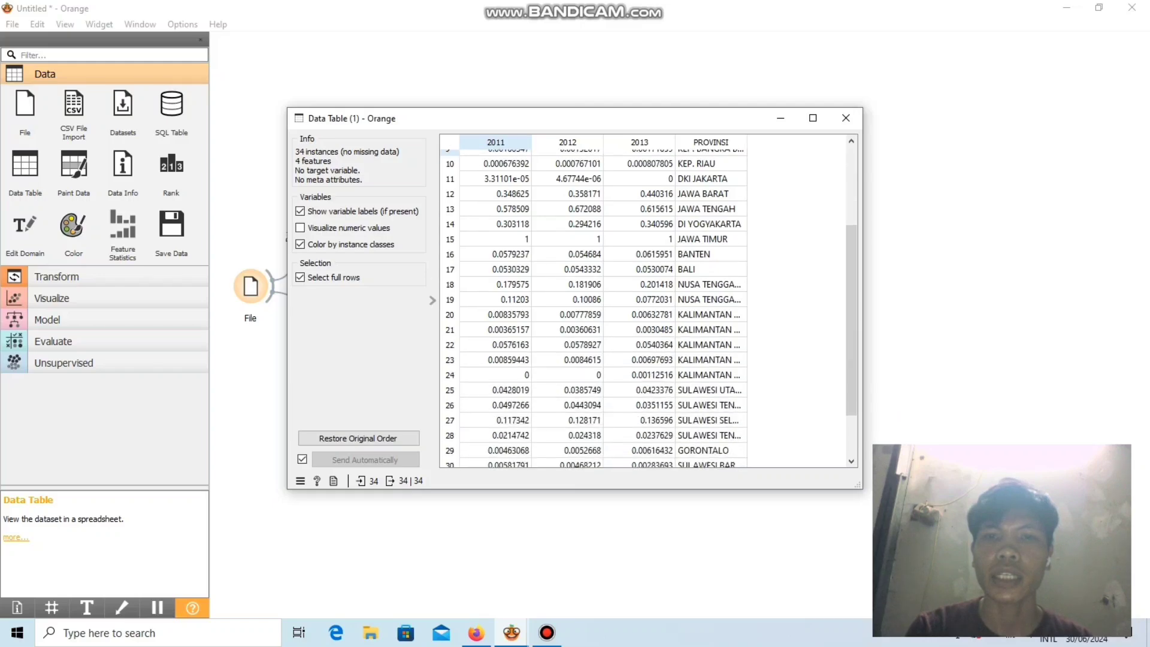
pyautogui.scroll(4, 648, 305)
pyautogui.scroll(-3, 648, 304)
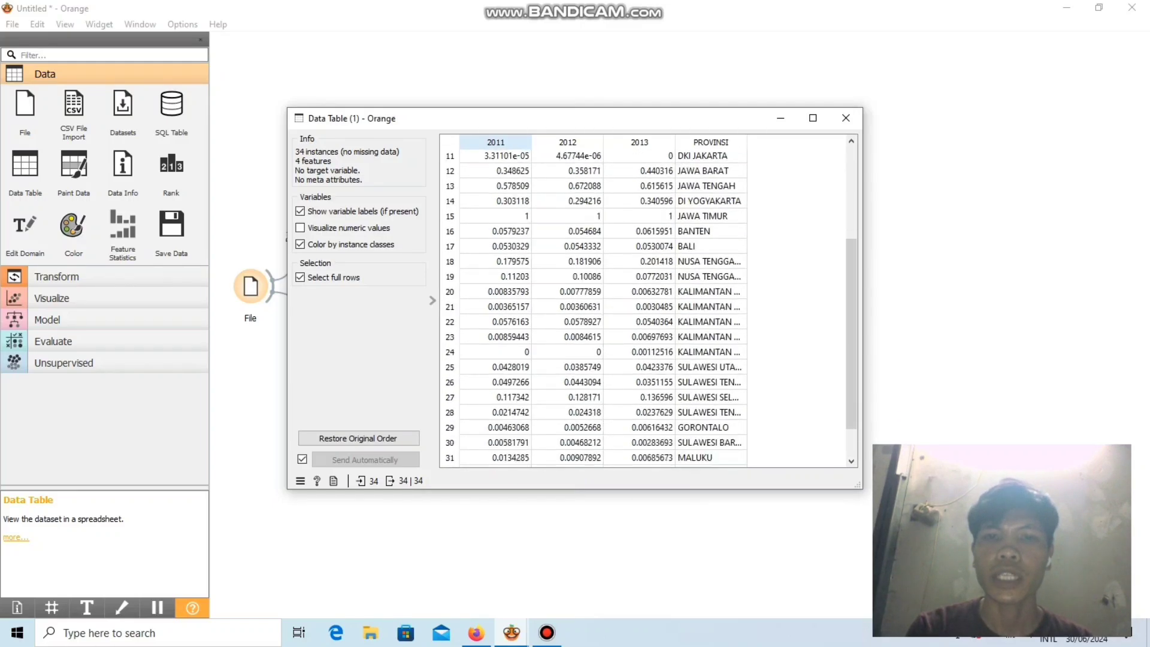
pyautogui.scroll(2, 648, 304)
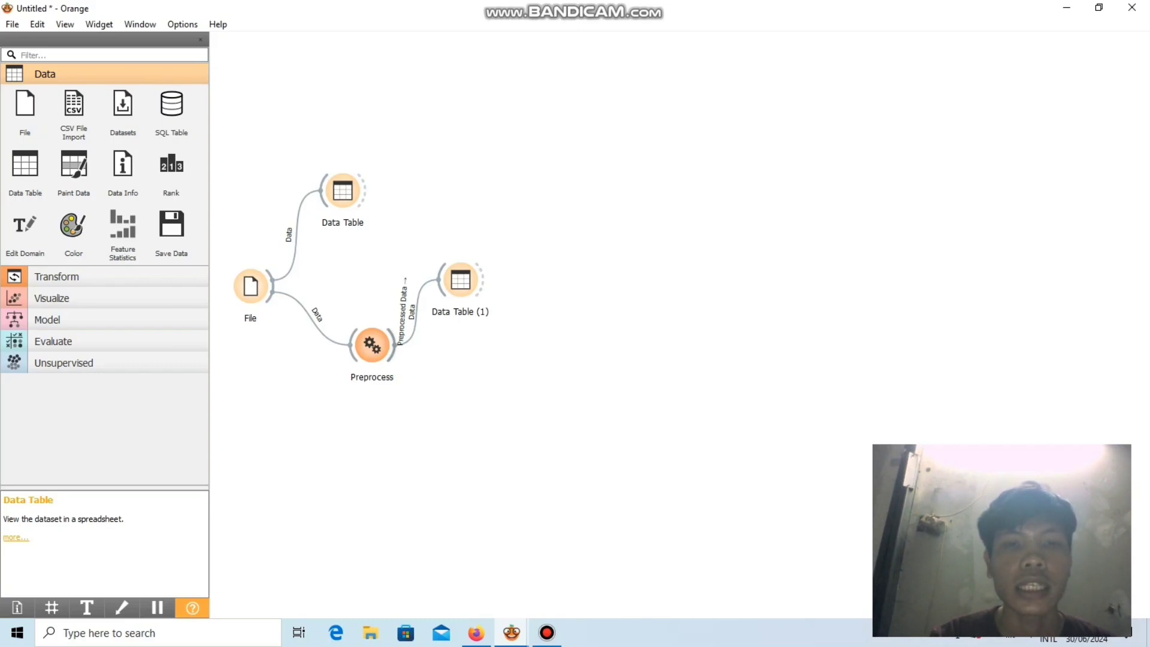
# Connect a new k-Means widget to the Preprocess widget's output, below the second Data Table, and check its clustering settings.
pyautogui.moveTo(394, 351); pyautogui.dragTo(423, 396)
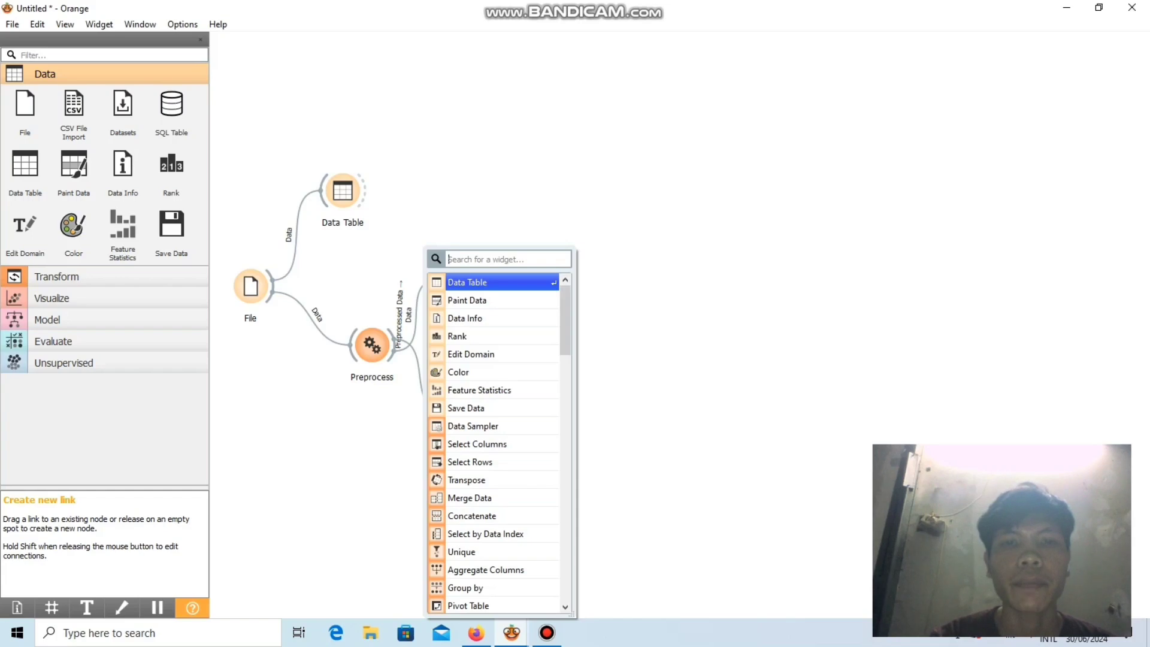
pyautogui.write('K ME')
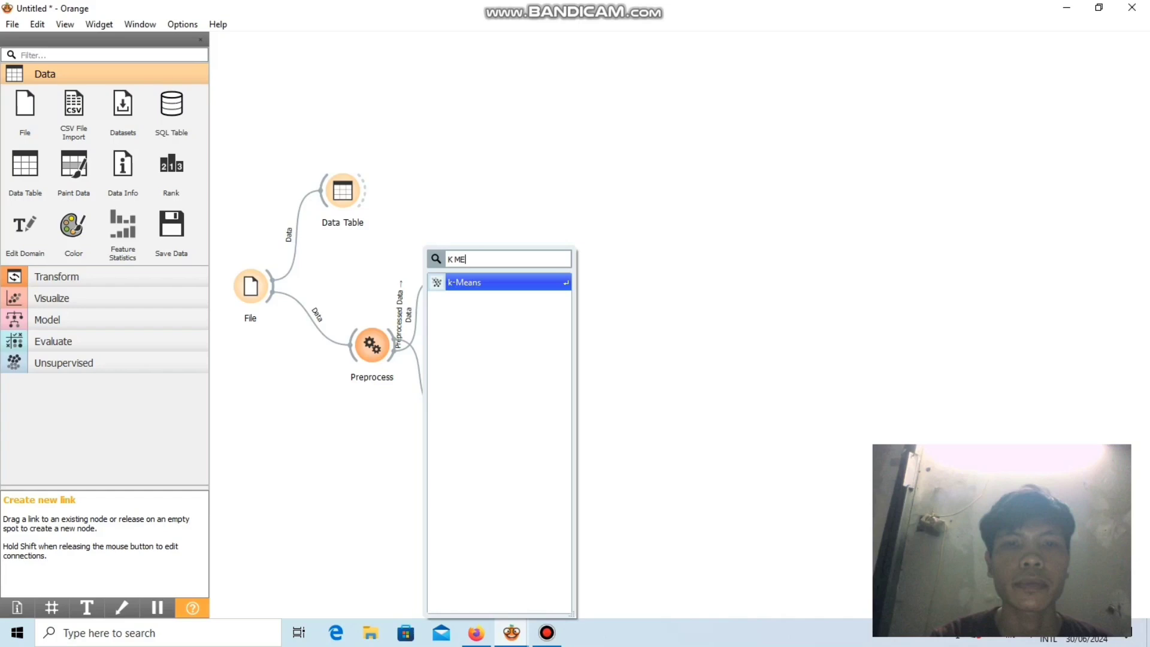
pyautogui.press('Return')
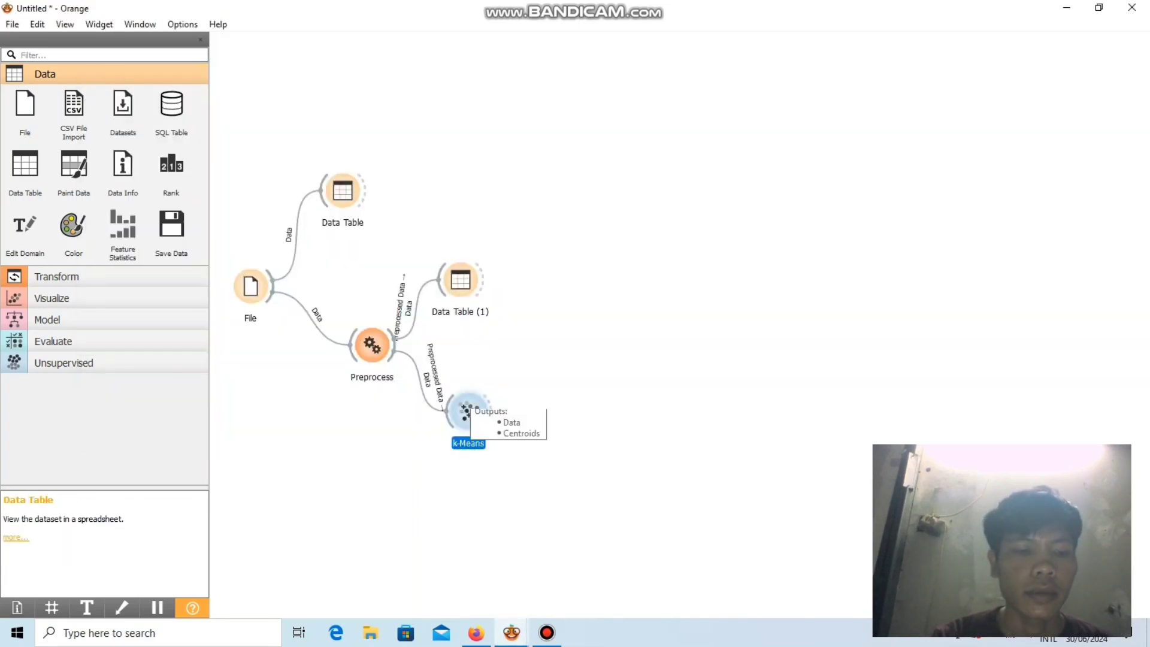
pyautogui.doubleClick(468, 411)
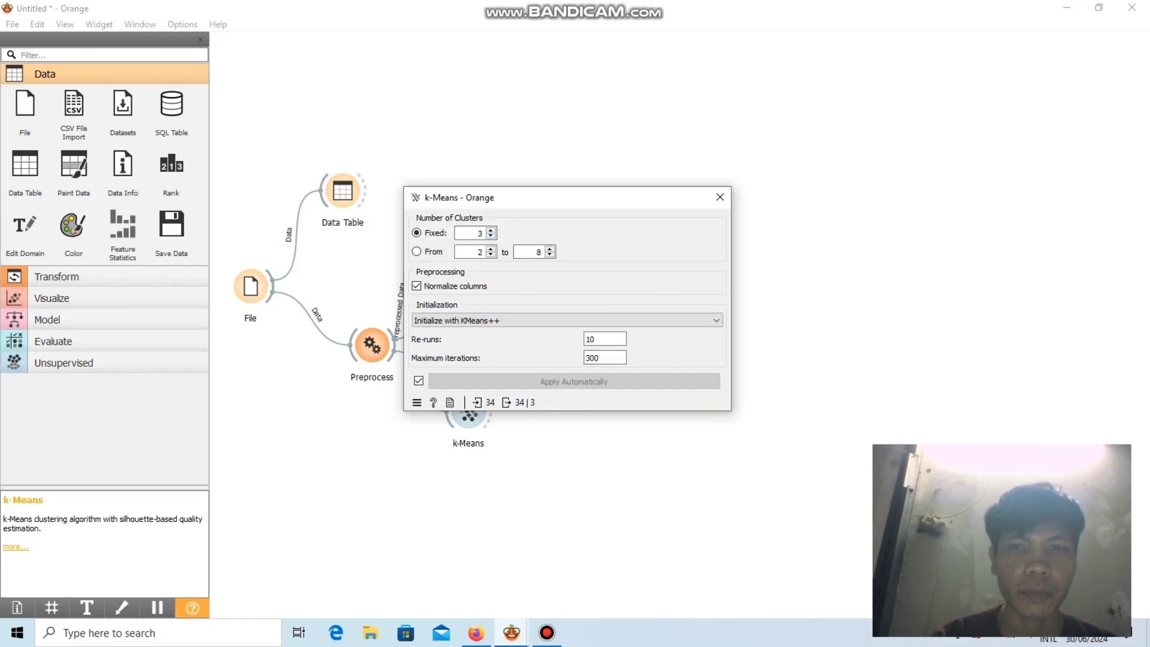
pyautogui.press('Escape')
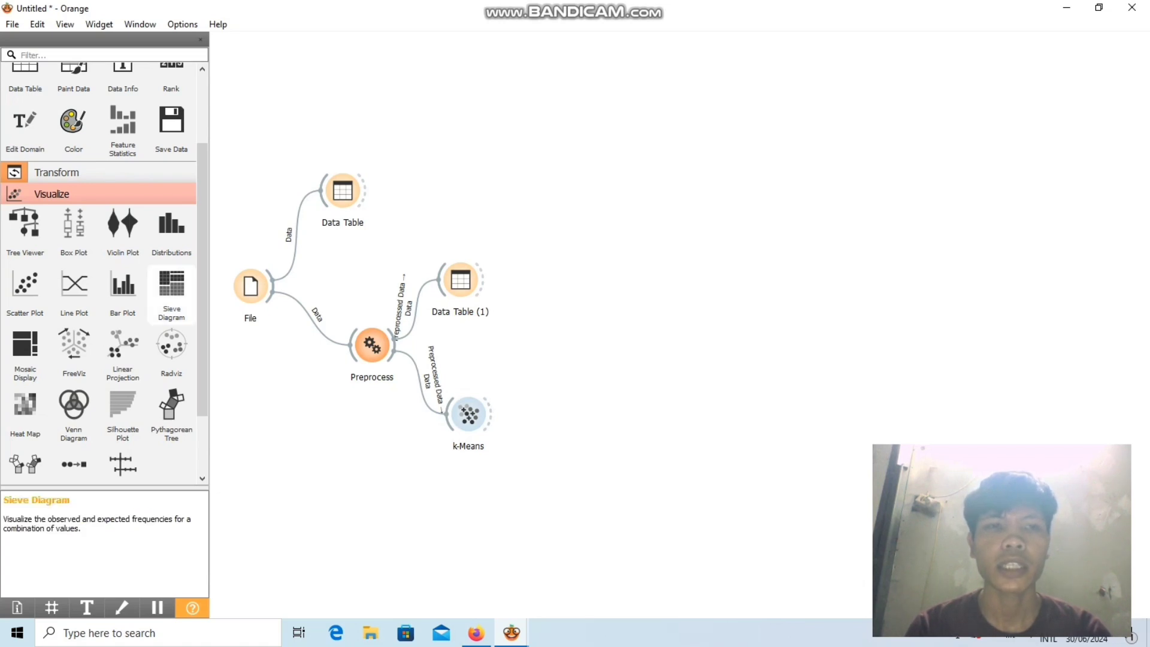
# Connect a new Scatter Plot widget to the k-Means widget's output and open the plot.
pyautogui.scroll(2, 123, 287)
pyautogui.scroll(-2, 123, 395)
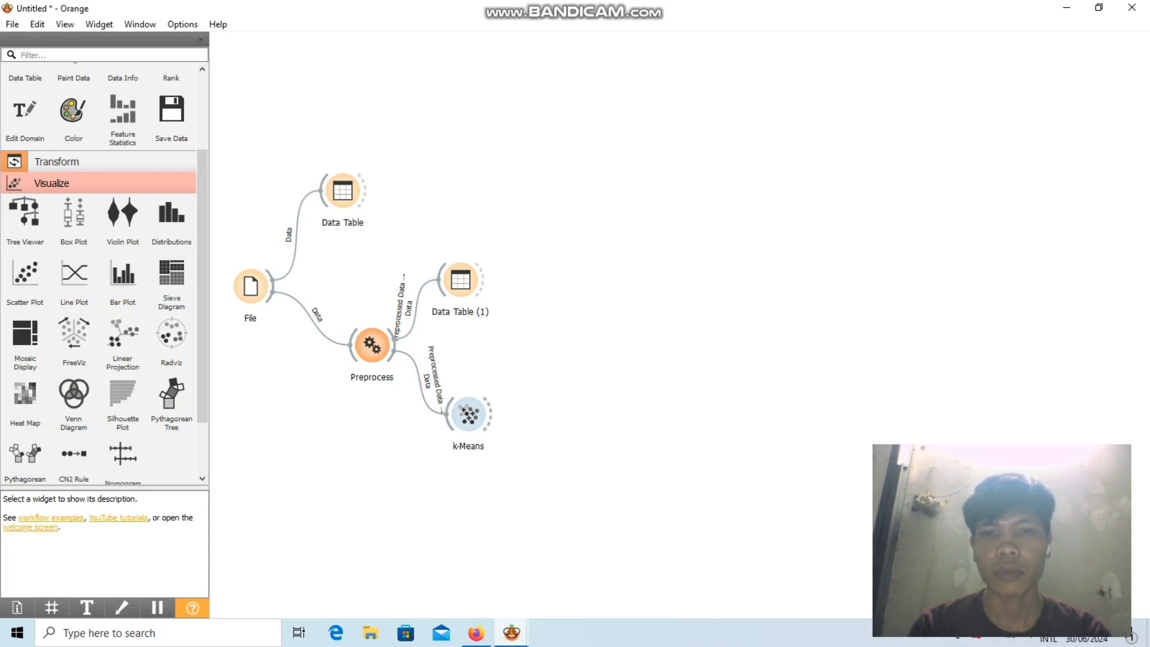
pyautogui.moveTo(494, 412); pyautogui.dragTo(518, 367)
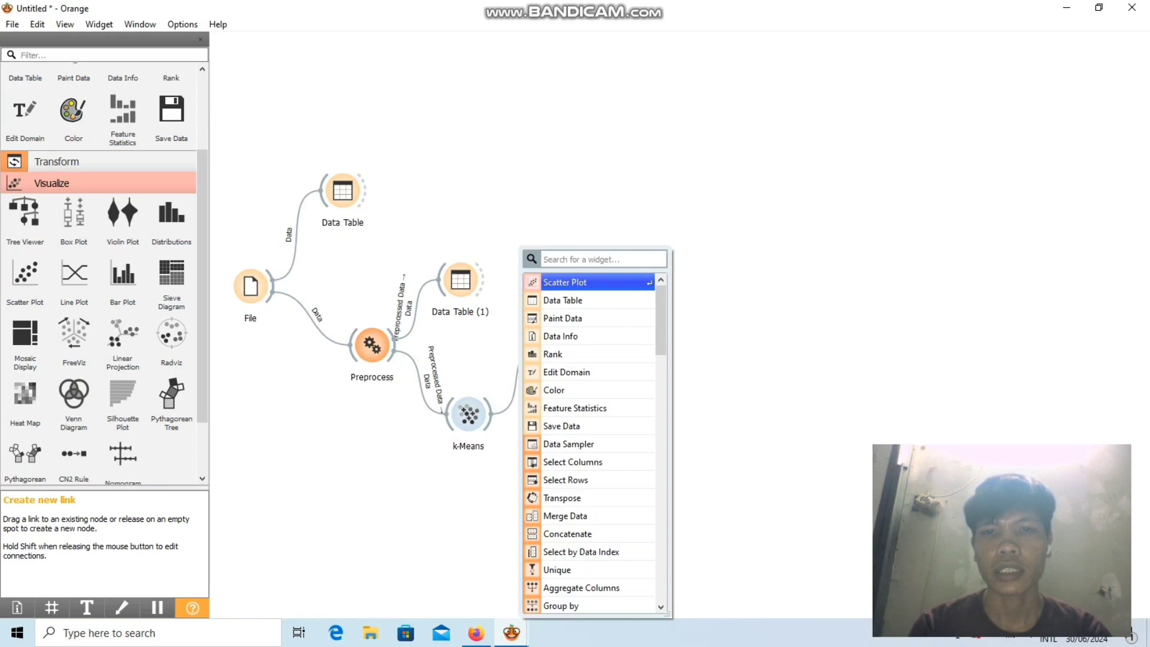
pyautogui.press('Return')
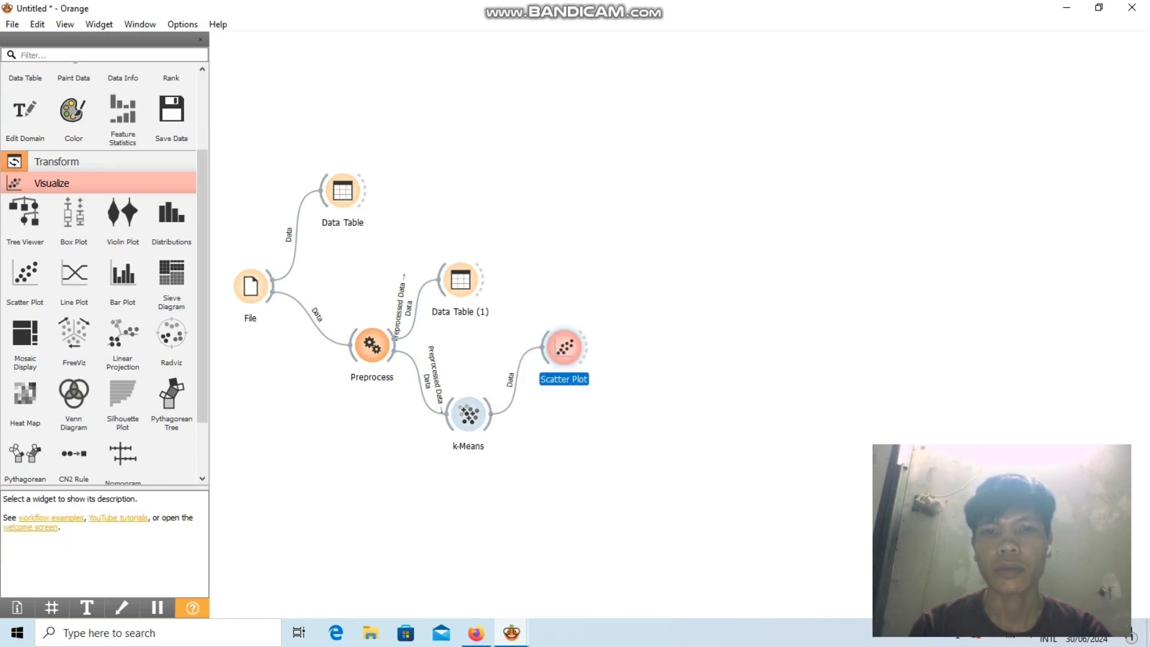
pyautogui.doubleClick(564, 347)
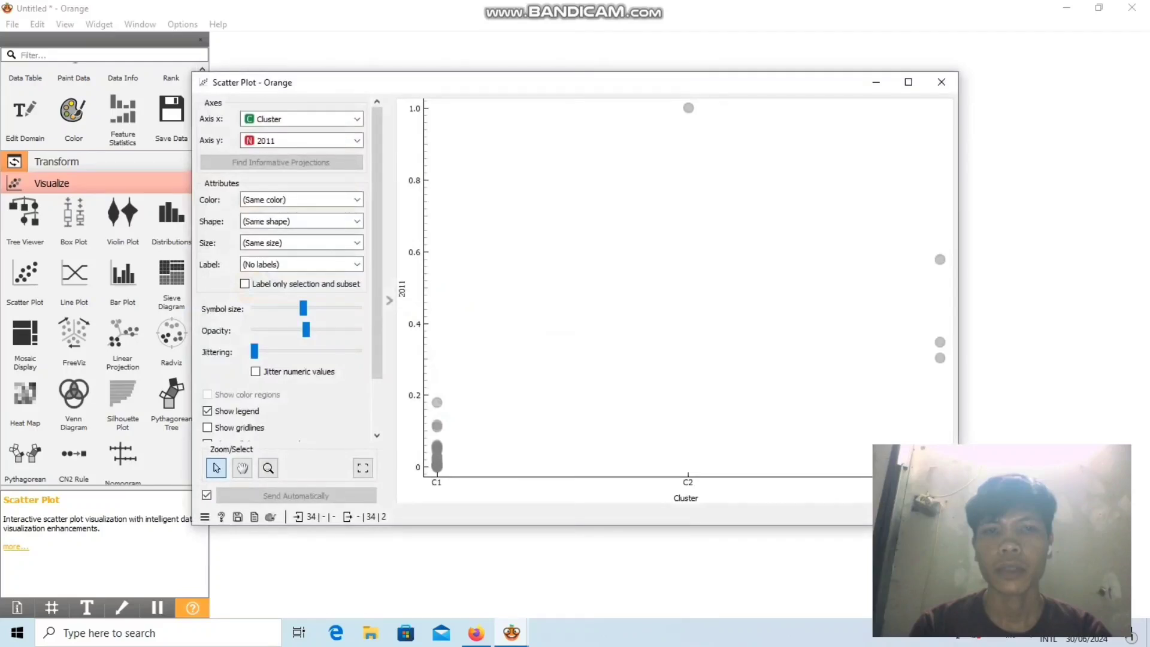
# Plot Cluster on the scatter plot's x axis against PROVINSI on the y axis.
pyautogui.scroll(20, 566, 262)
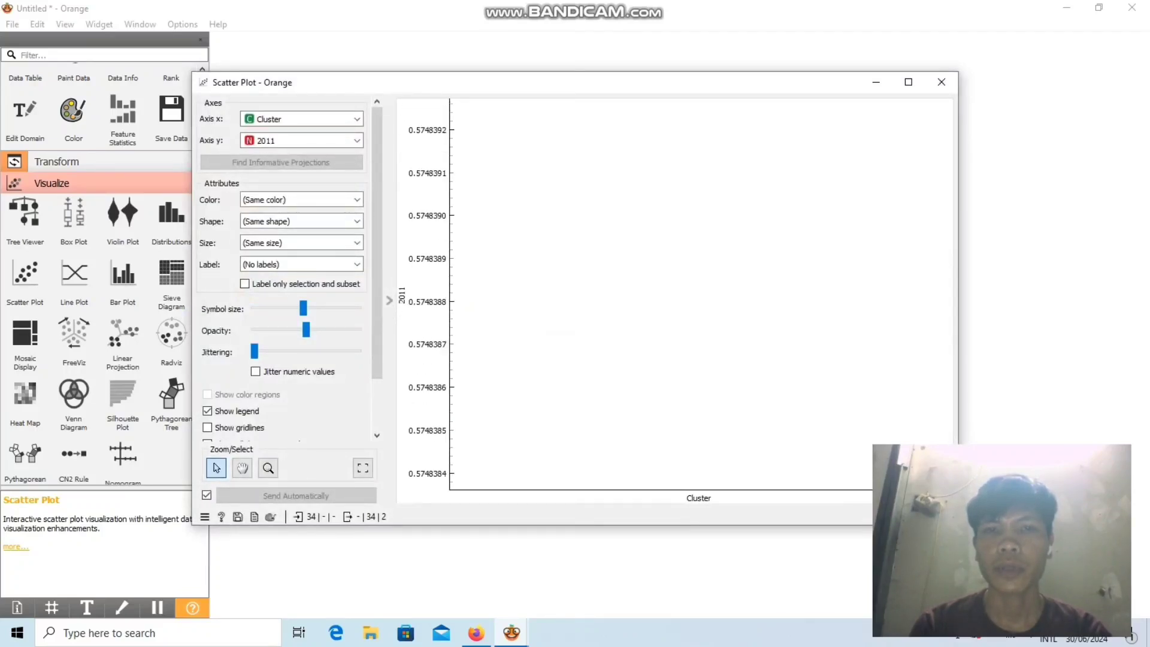
pyautogui.scroll(-20, 566, 262)
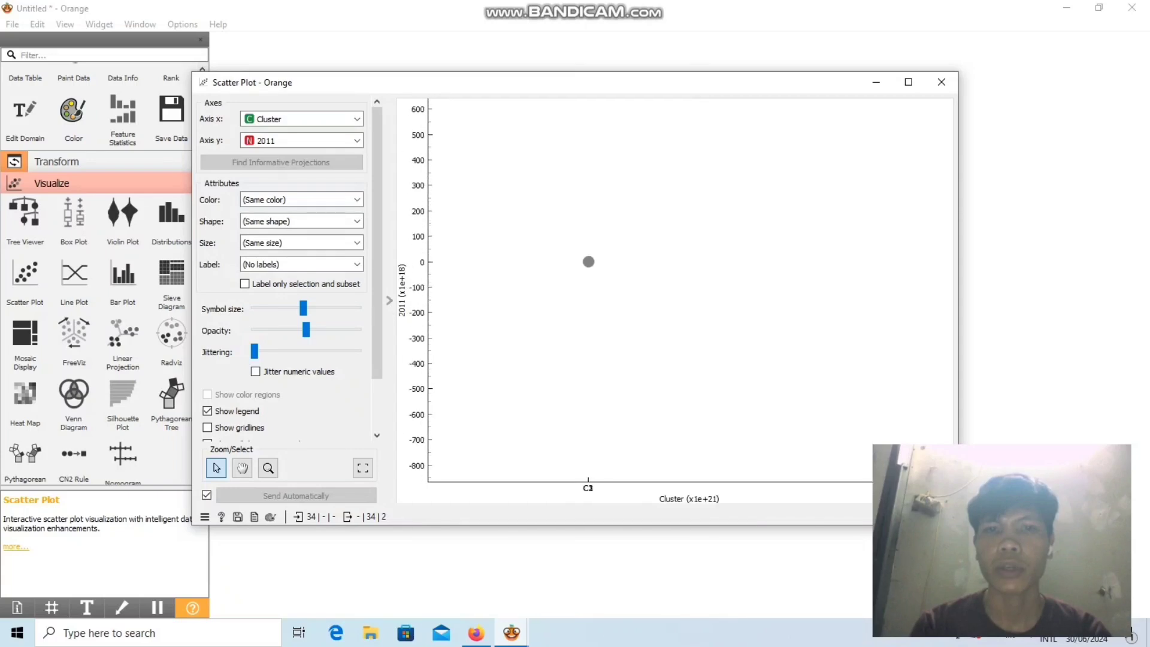
pyautogui.scroll(20, 589, 262)
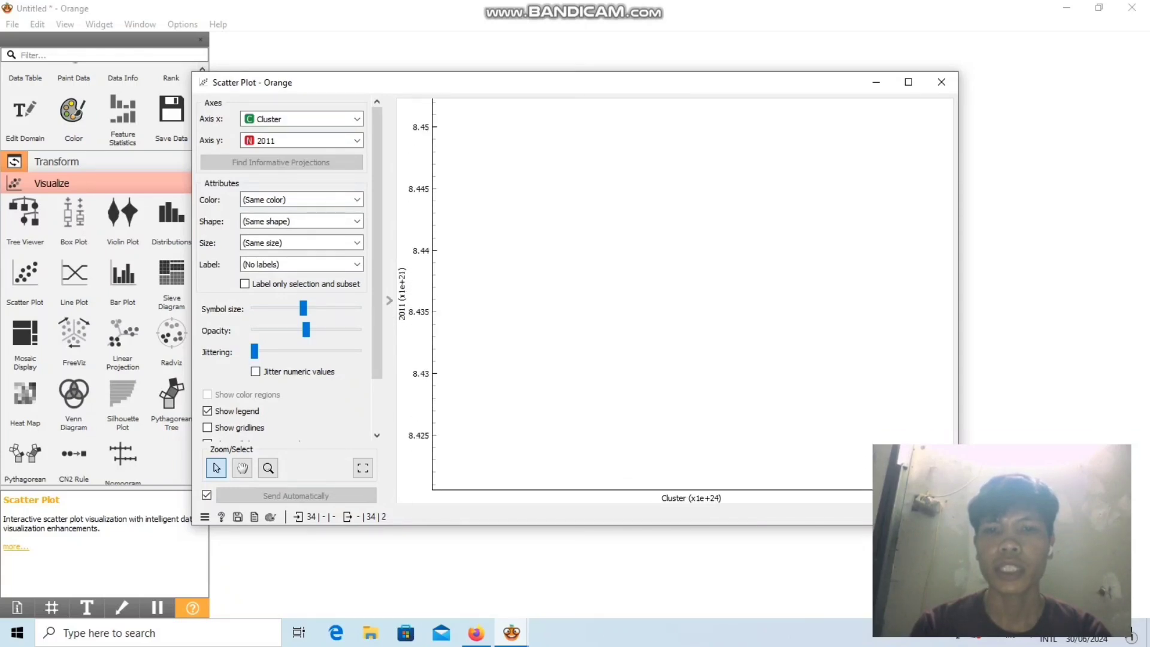
pyautogui.scroll(15, 589, 262)
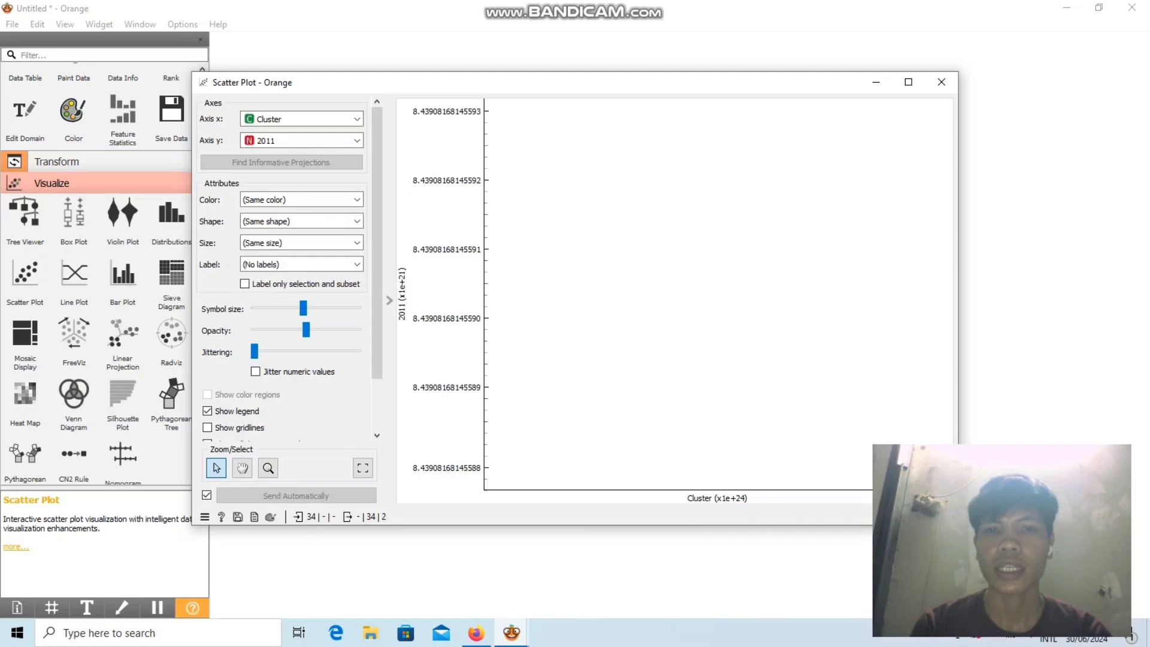
pyautogui.scroll(-20, 589, 262)
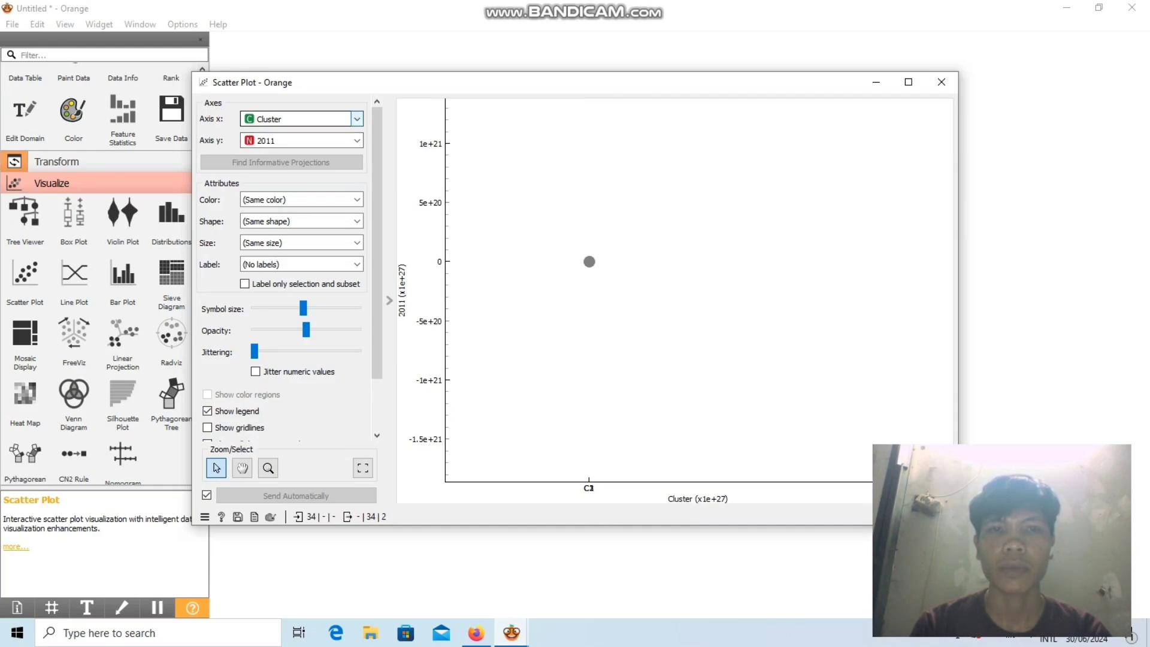
pyautogui.click(357, 119)
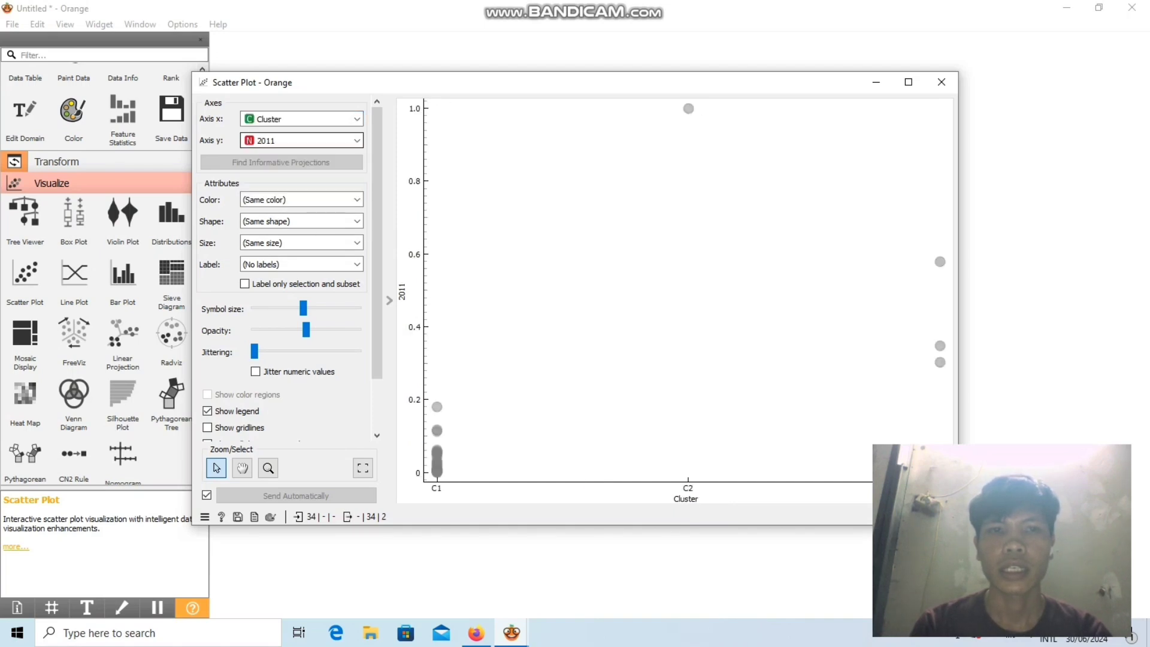
pyautogui.click(357, 141)
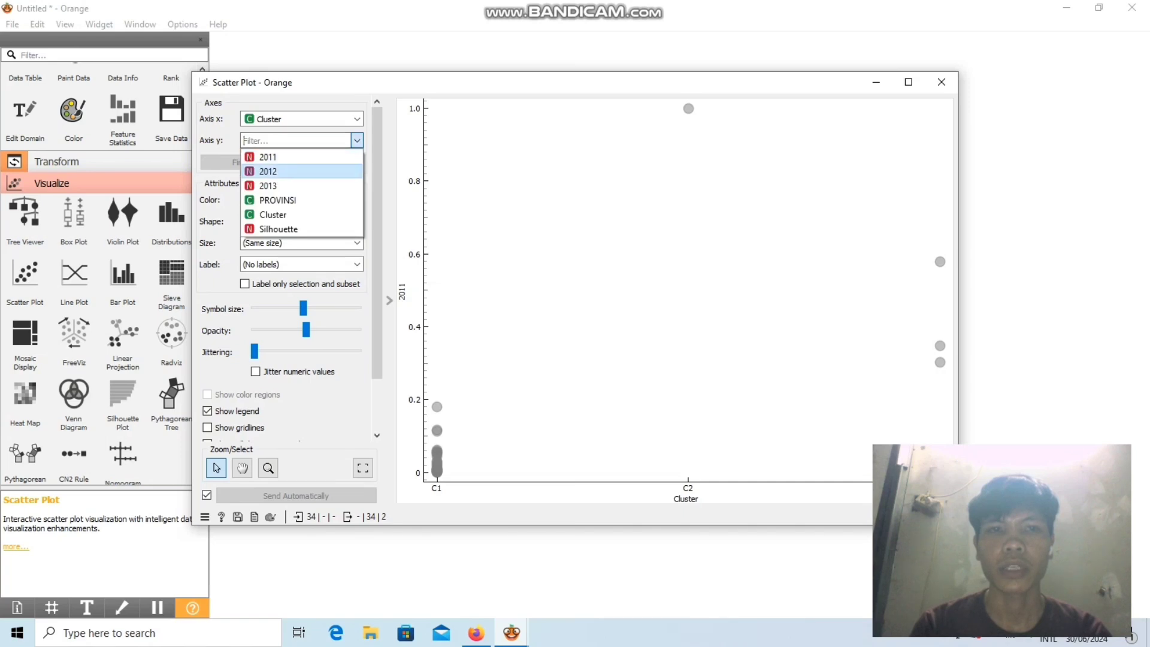
pyautogui.click(278, 199)
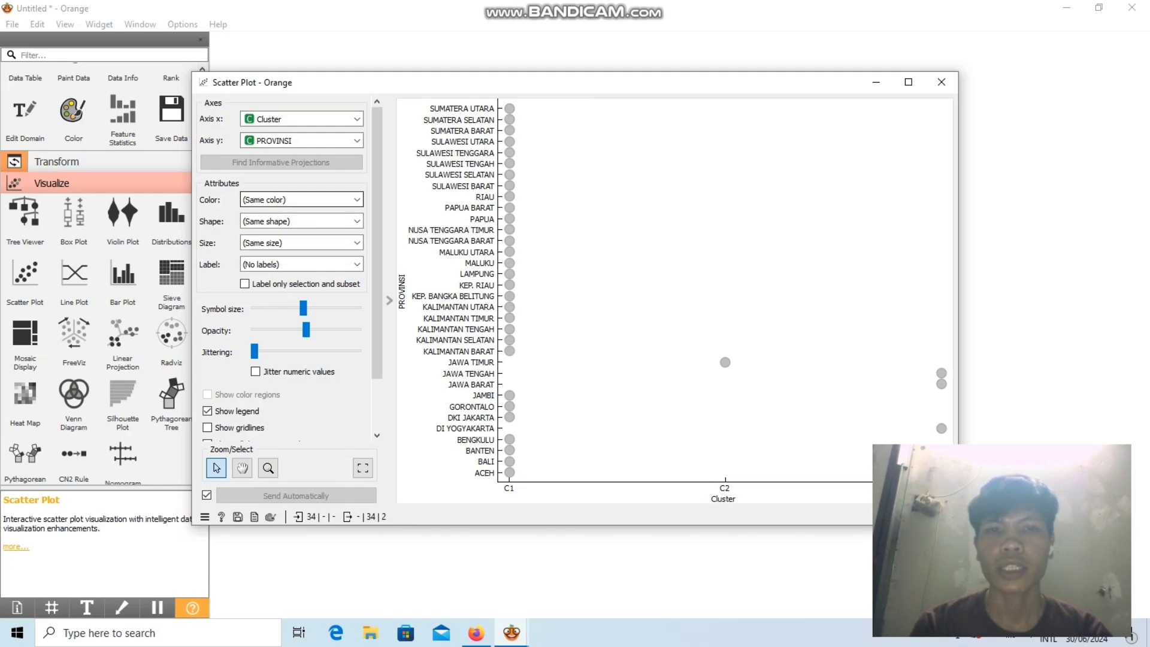
# Color the scatter plot's points by Cluster and move the legend to the upper right corner of the plot area.
pyautogui.click(287, 199)
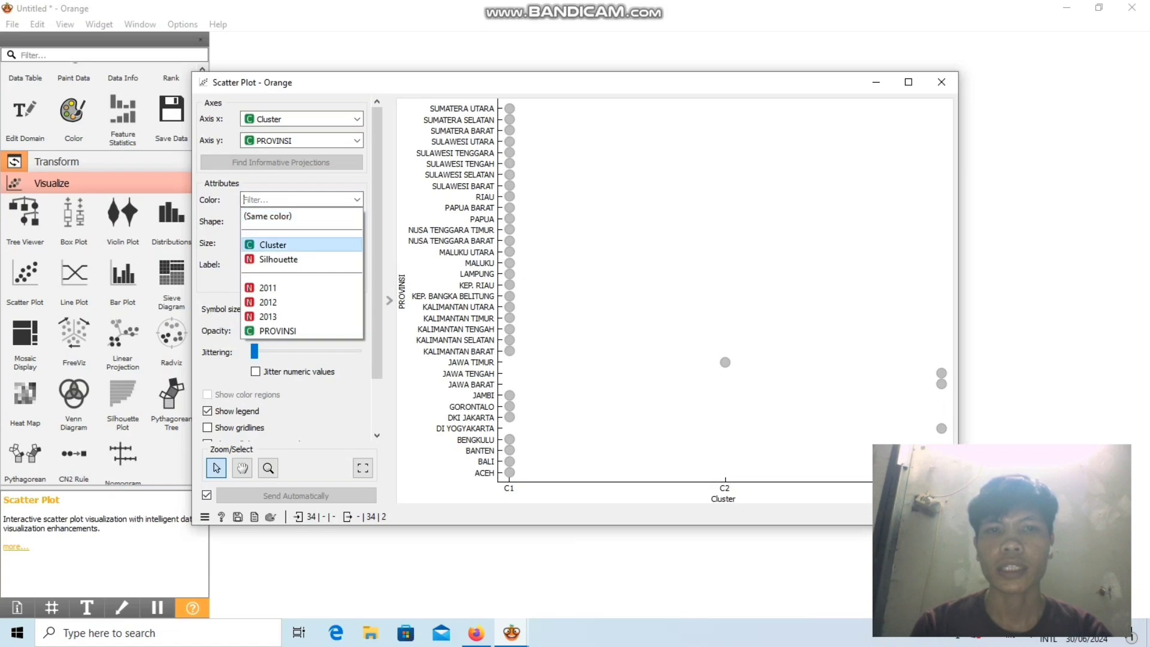
pyautogui.click(273, 244)
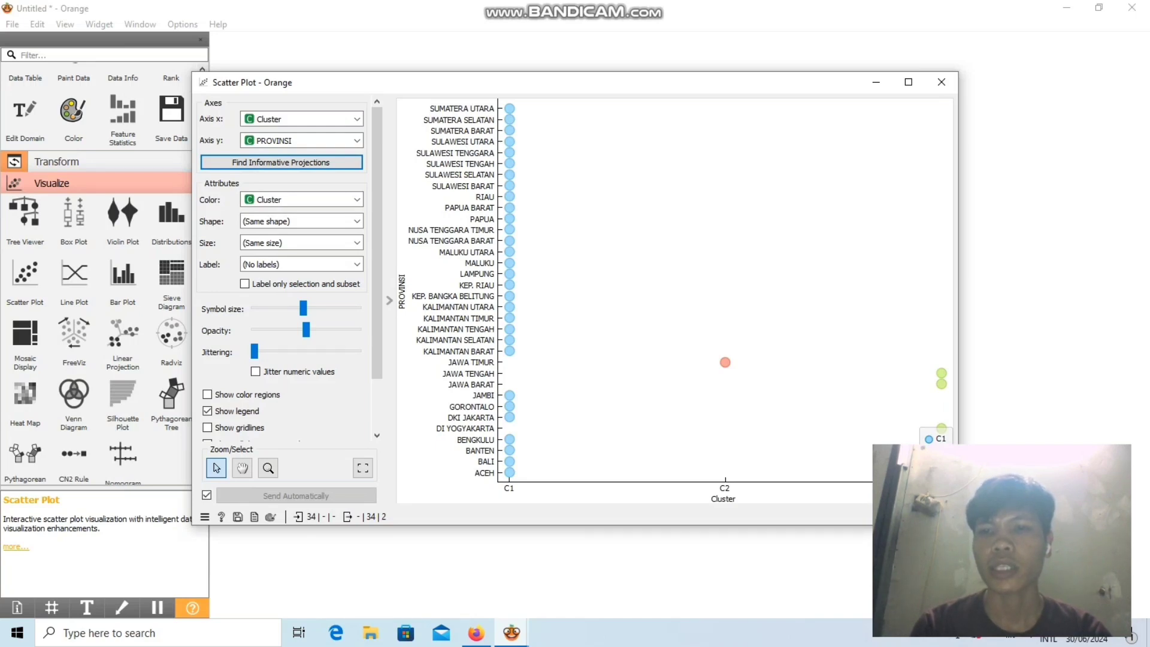
pyautogui.moveTo(935, 444); pyautogui.dragTo(934, 119)
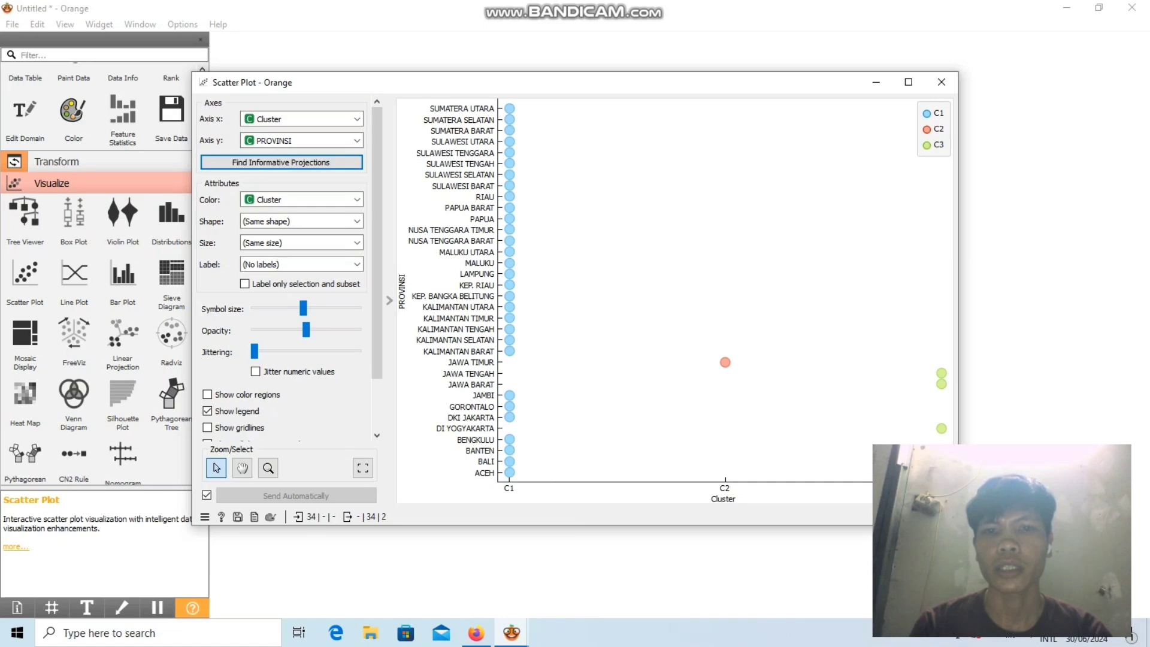
pyautogui.moveTo(509, 253)
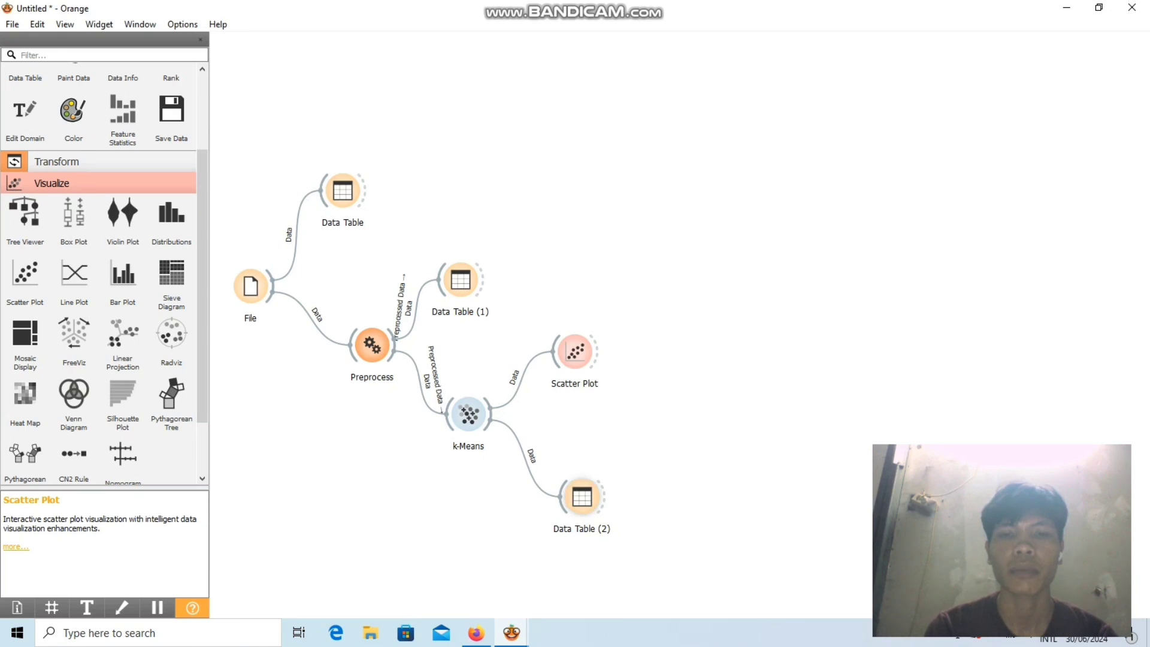
# Open the Data Table connected to k-Means and examine its records sorted by Cluster.
pyautogui.click(584, 490)
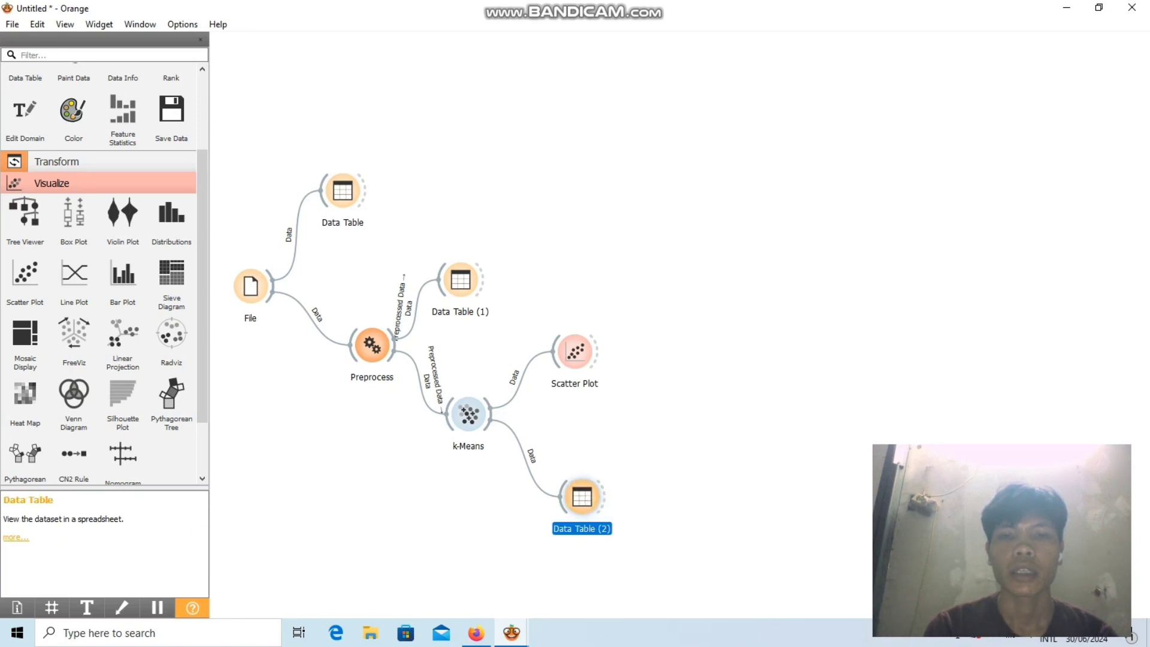
pyautogui.doubleClick(582, 495)
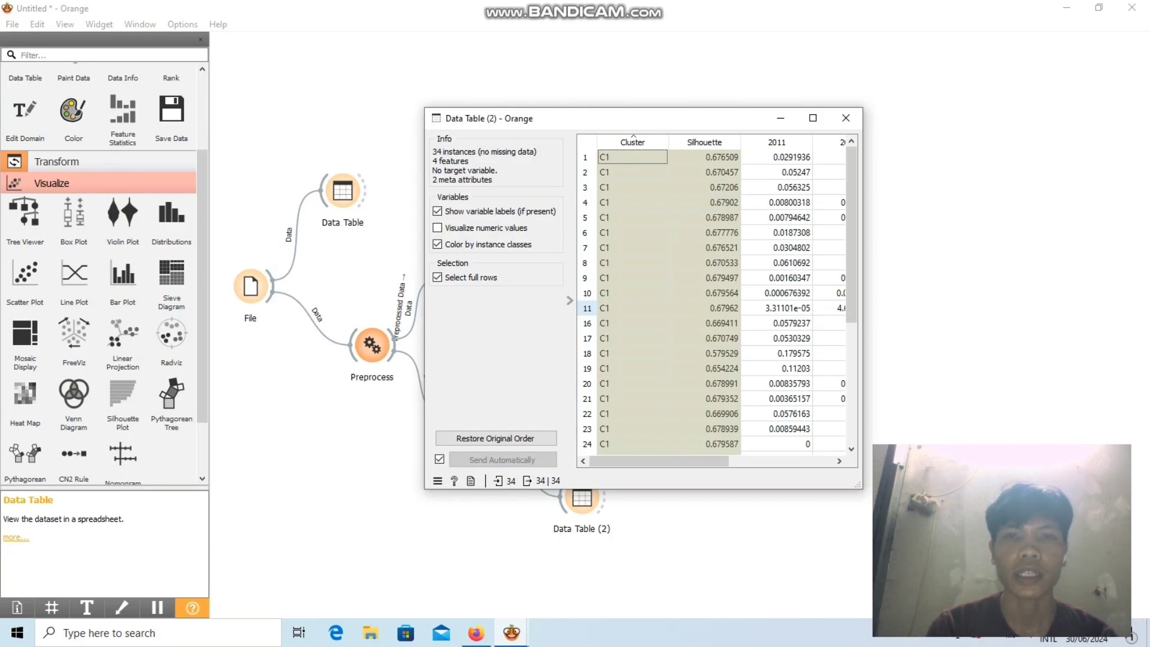
pyautogui.scroll(-5, 713, 299)
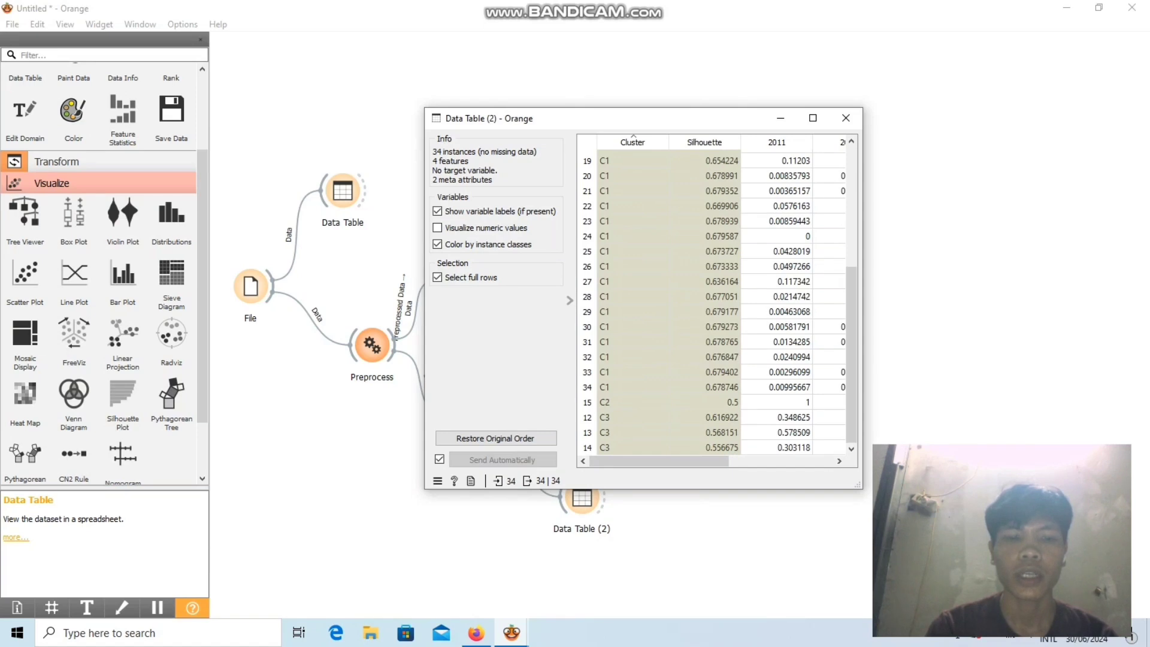